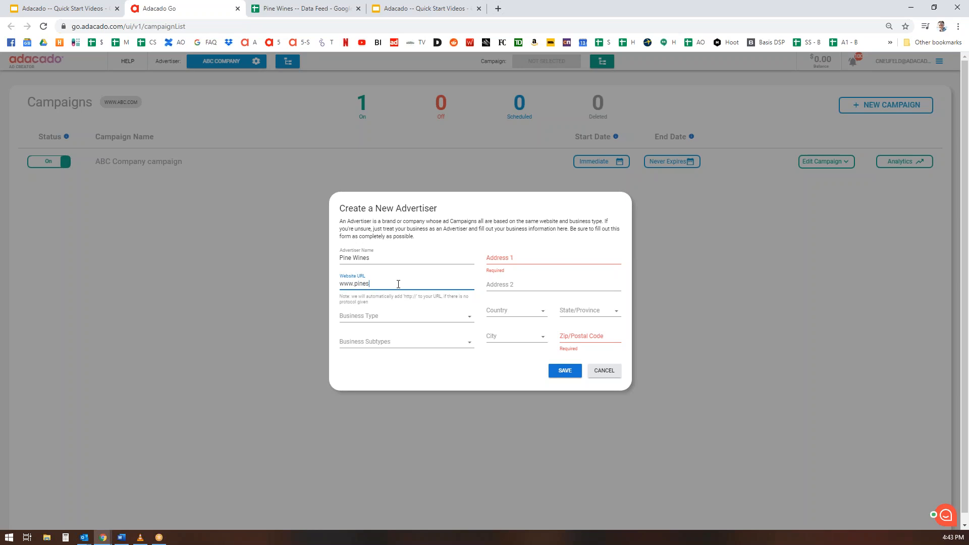
# Finish the website entry and set the business type to Retail with the Alcohol subtype.
pyautogui.write('wines.com')
pyautogui.click(471, 318)
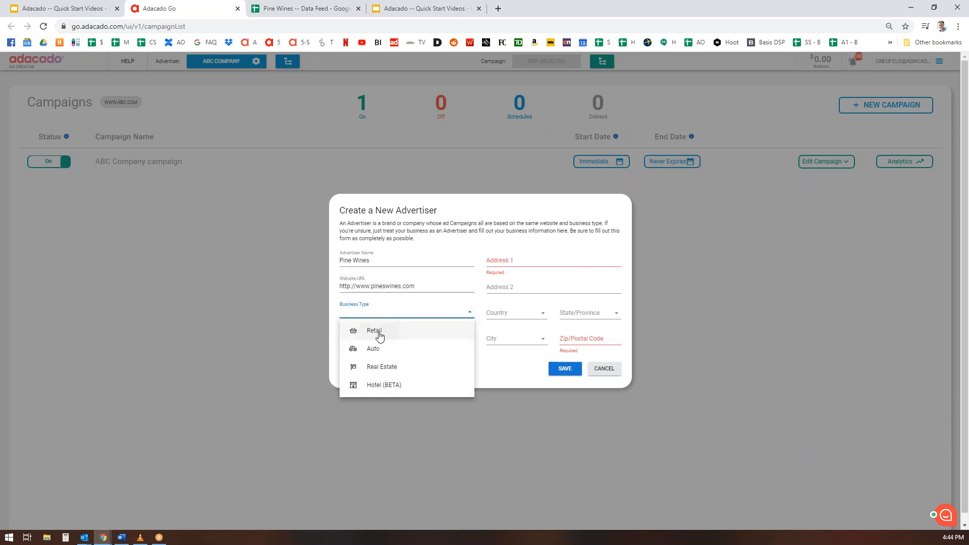
pyautogui.click(379, 333)
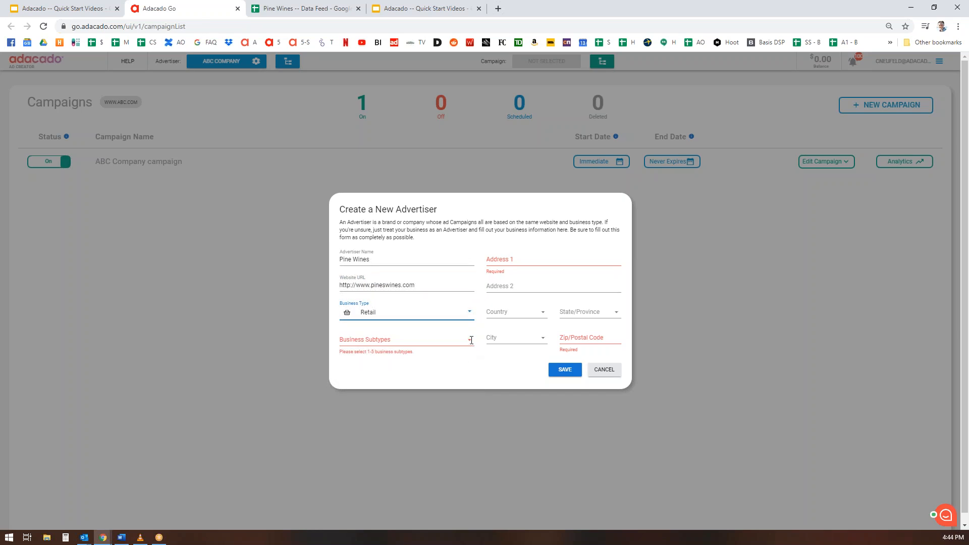
pyautogui.click(471, 341)
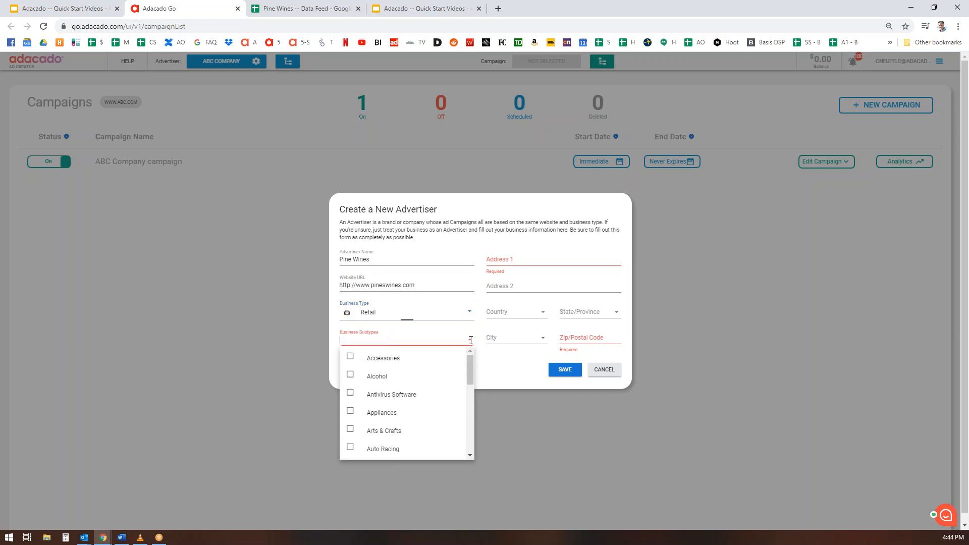
pyautogui.click(350, 375)
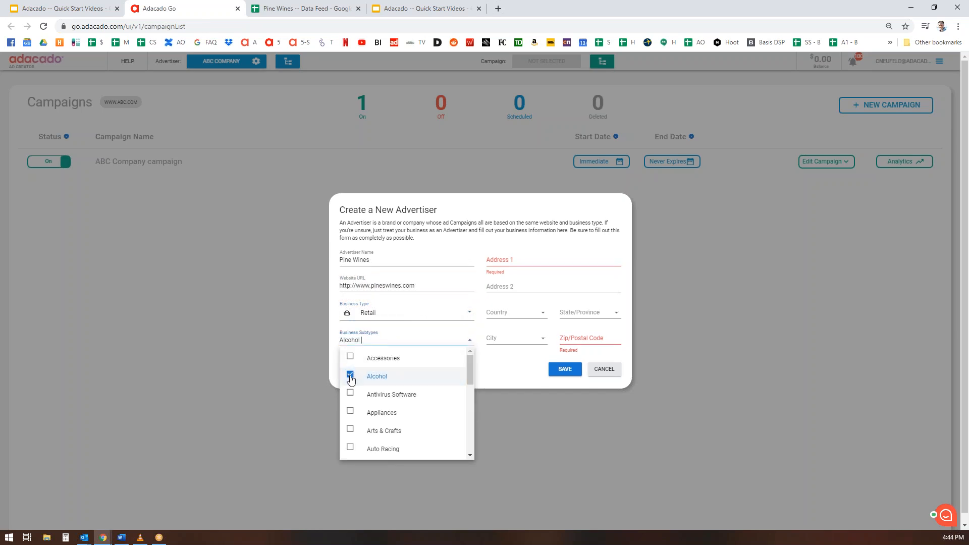
pyautogui.click(500, 377)
pyautogui.click(508, 258)
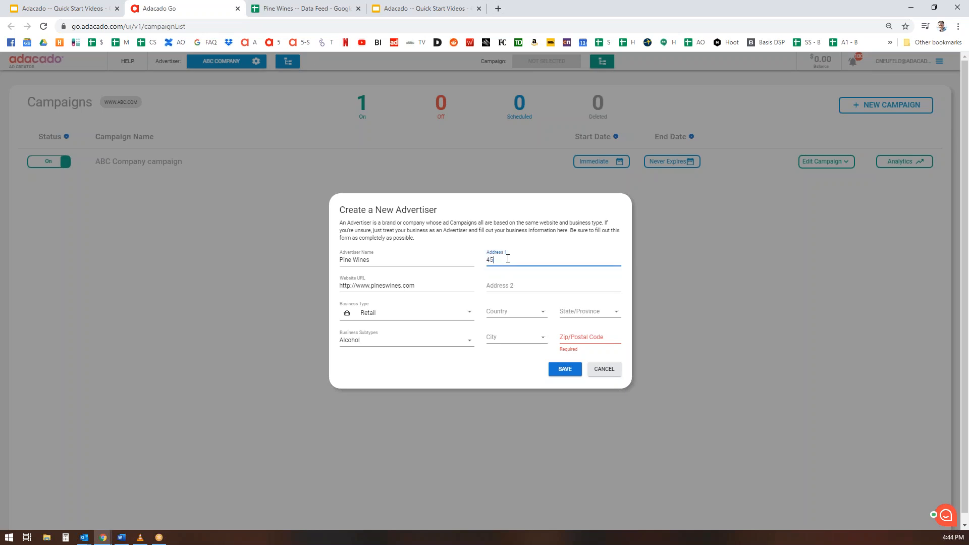
pyautogui.click(500, 315)
pyautogui.click(505, 348)
pyautogui.click(585, 312)
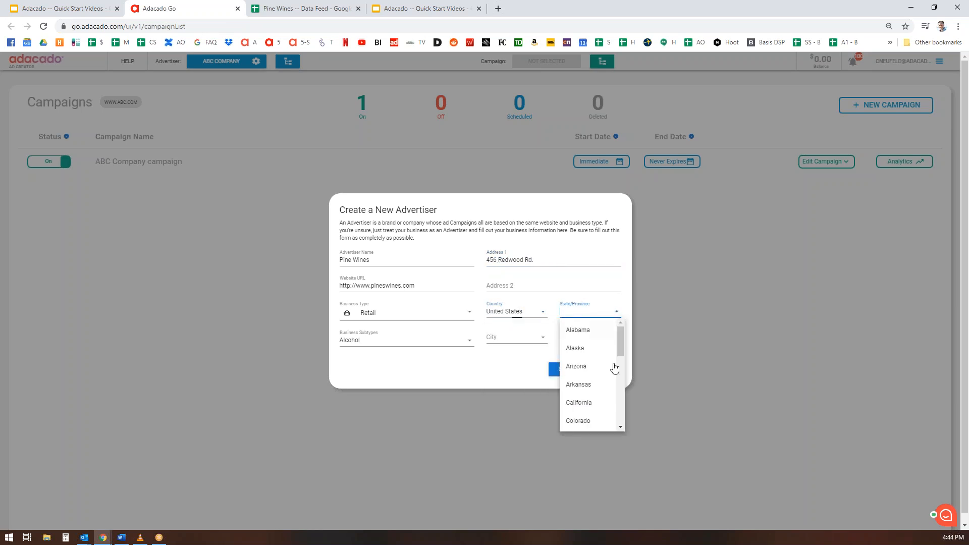
pyautogui.click(579, 403)
pyautogui.click(540, 337)
pyautogui.write('na')
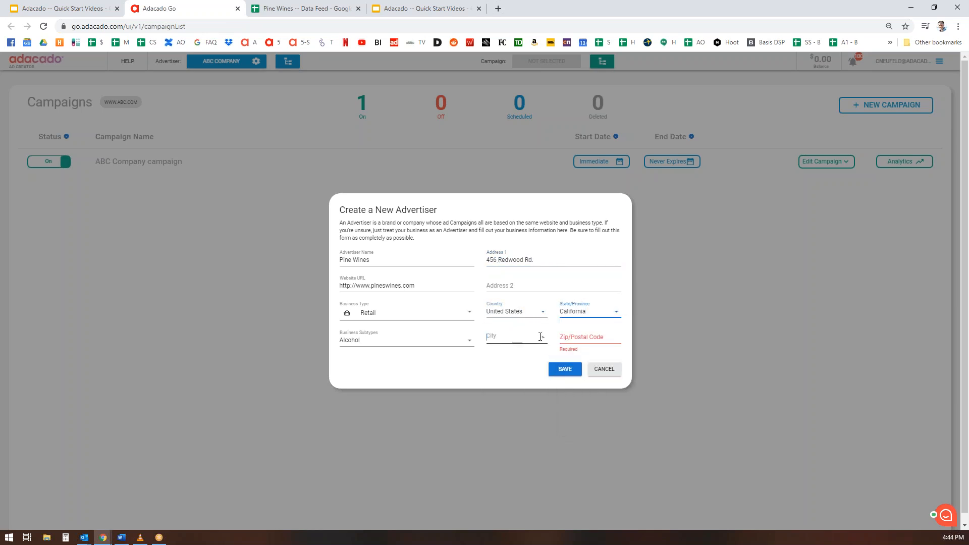
pyautogui.write('pa')
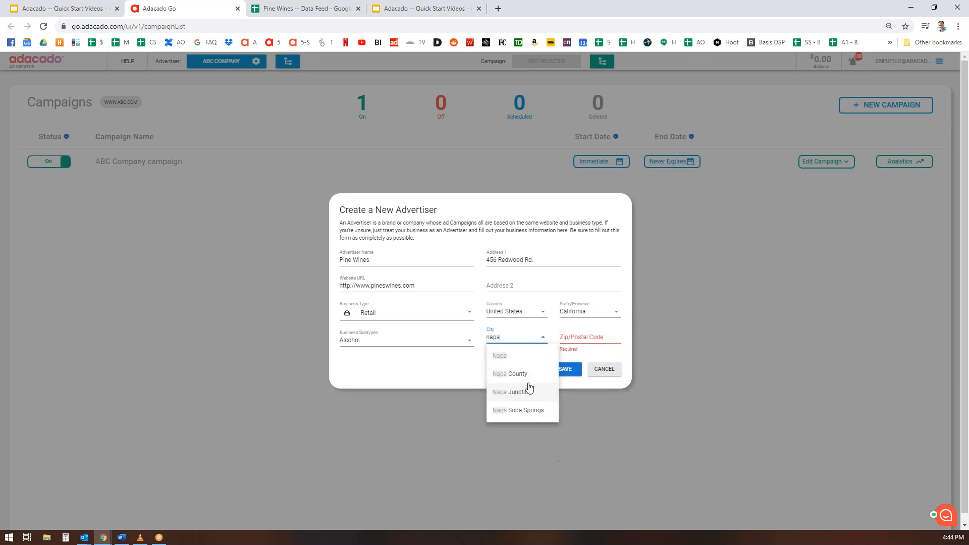
pyautogui.click(521, 355)
pyautogui.click(594, 337)
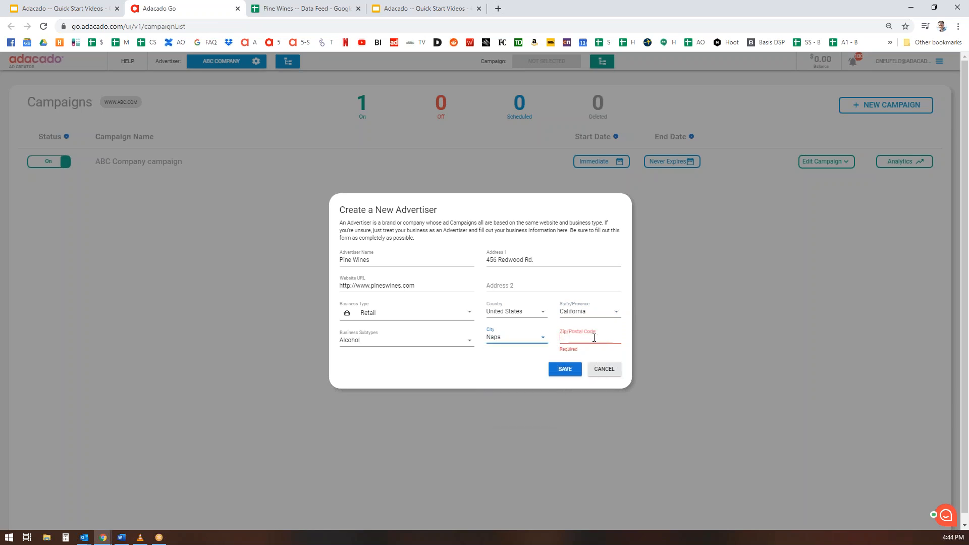
pyautogui.write('94558')
pyautogui.click(564, 371)
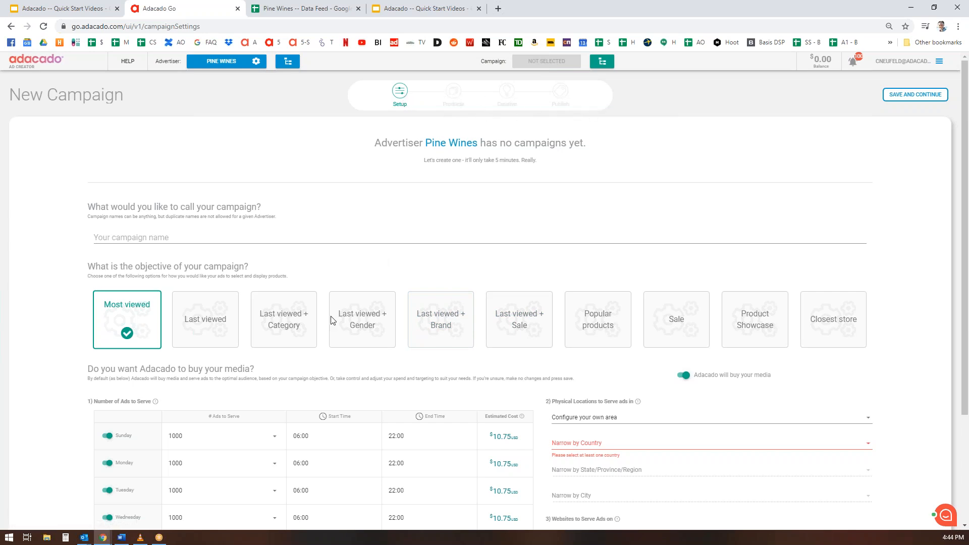
# Name the campaign 'Pine Wines Remarketing' and choose the Last viewed objective.
pyautogui.click(174, 234)
pyautogui.write('Pine Wines')
pyautogui.write('Remarketing')
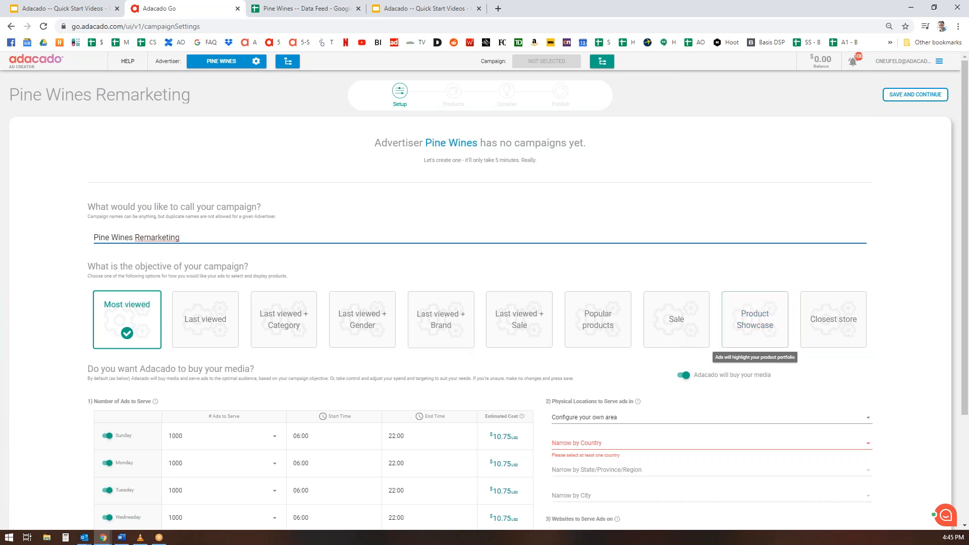
pyautogui.click(210, 325)
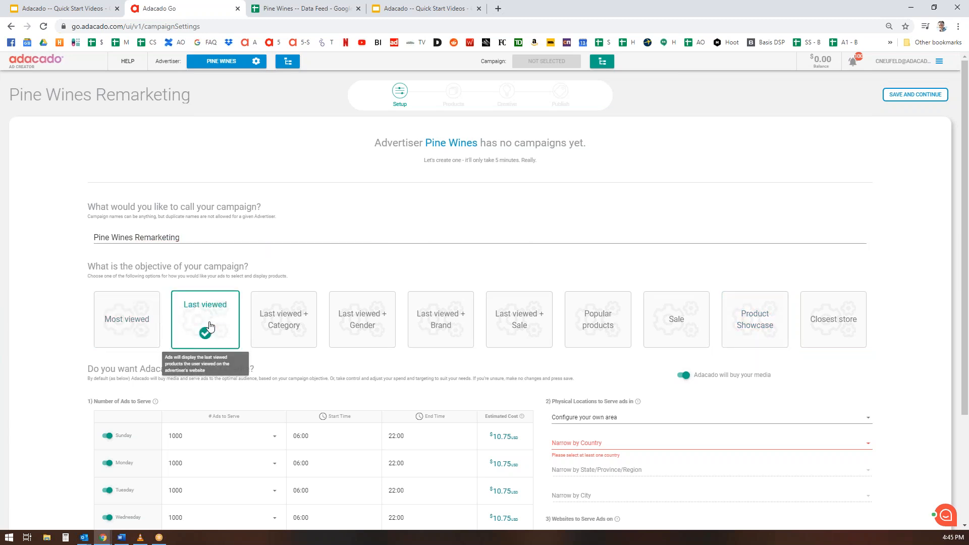
# Keep Sunday at a 06:00 start with 1000 ads, then bring up the country targeting list.
pyautogui.scroll(-3, 913, 356)
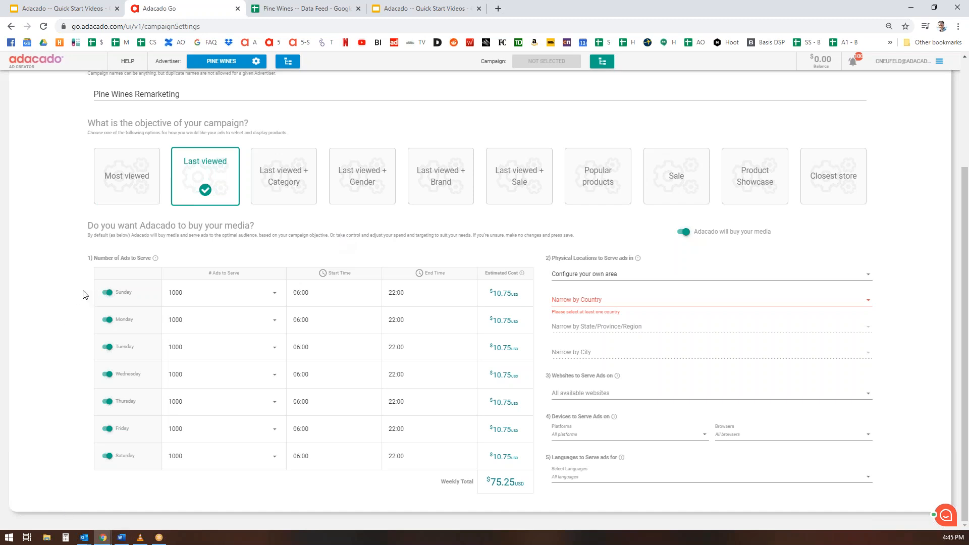
pyautogui.click(330, 293)
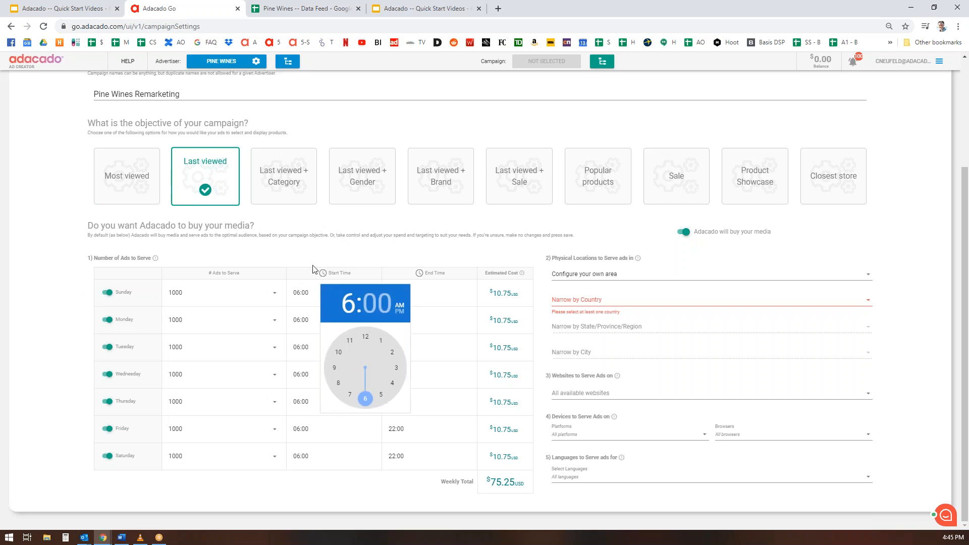
pyautogui.click(286, 257)
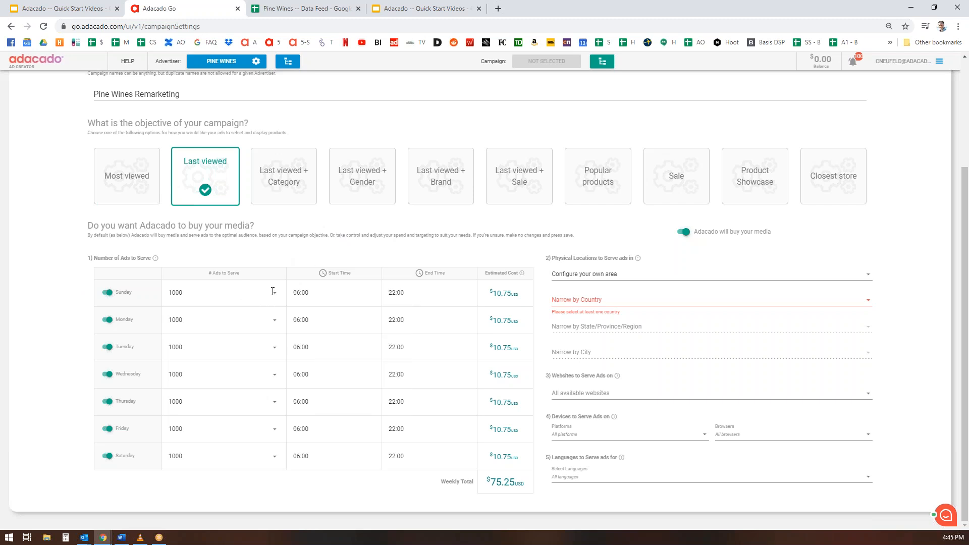
pyautogui.click(273, 292)
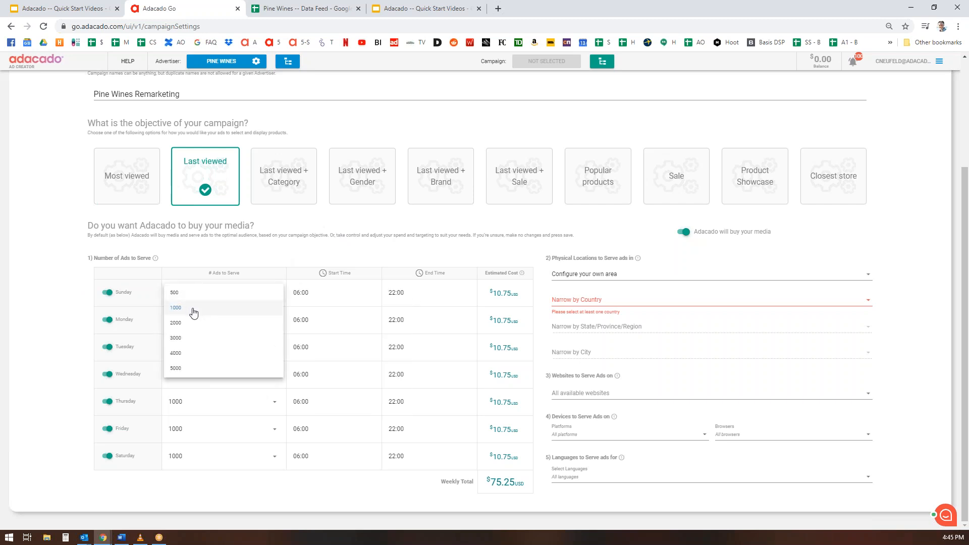
pyautogui.click(182, 368)
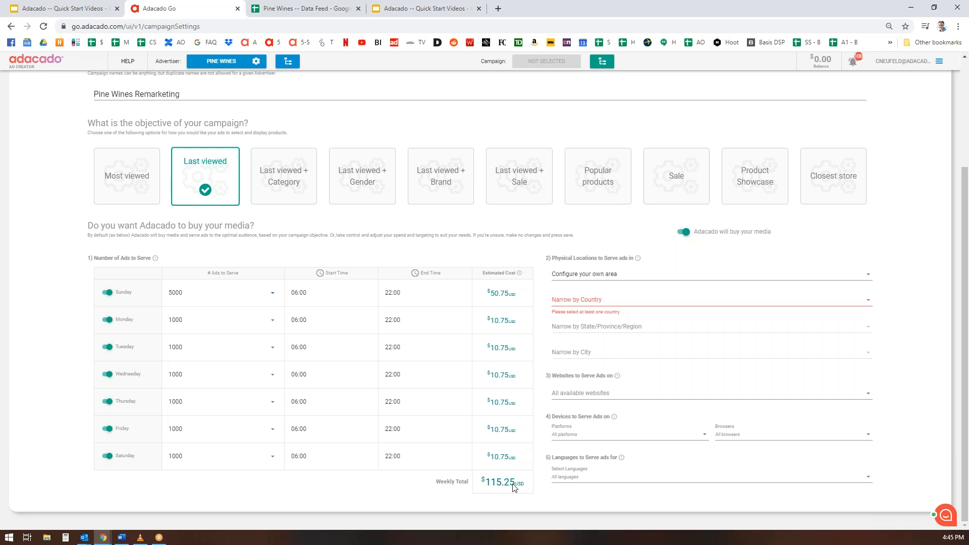
pyautogui.click(273, 292)
pyautogui.click(178, 308)
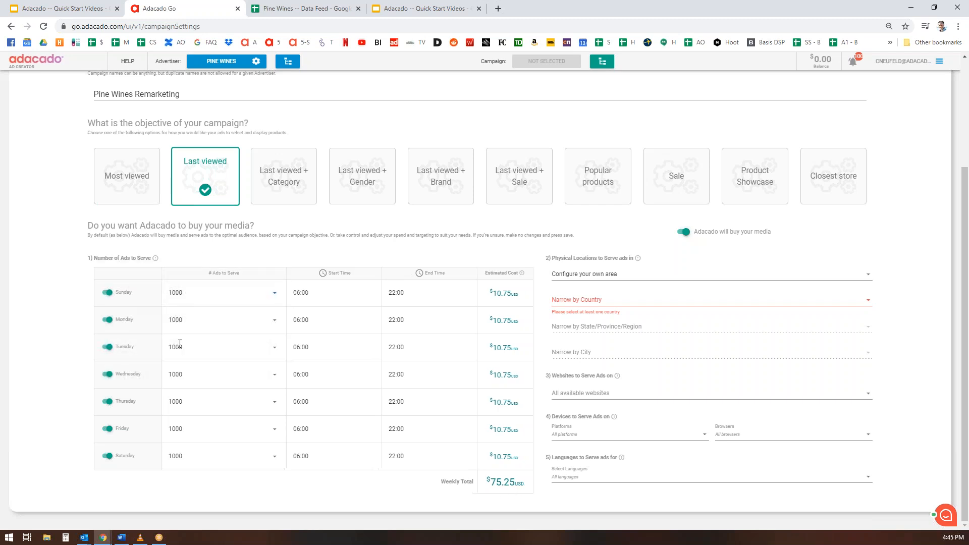
pyautogui.click(626, 298)
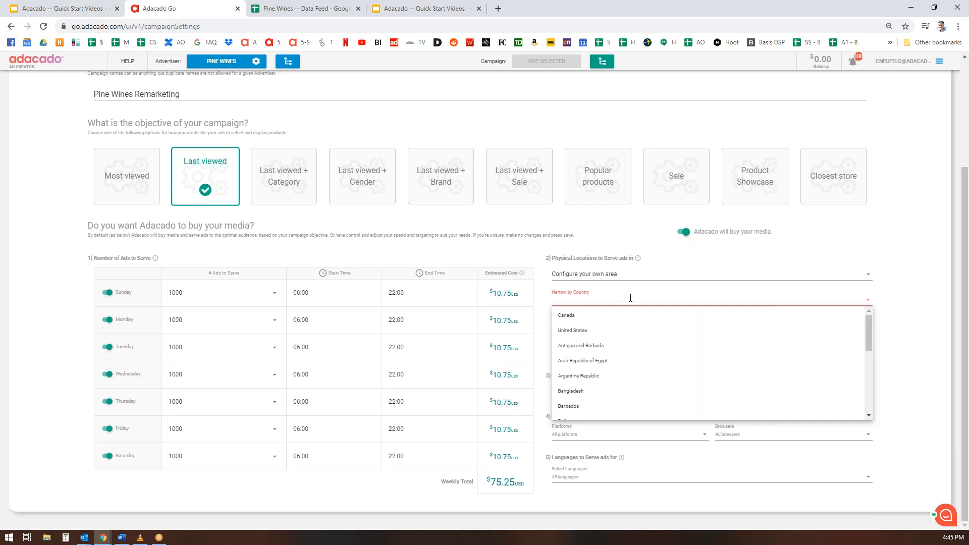
# Target ads to the United States with English as the only ad language.
pyautogui.click(572, 330)
pyautogui.click(891, 310)
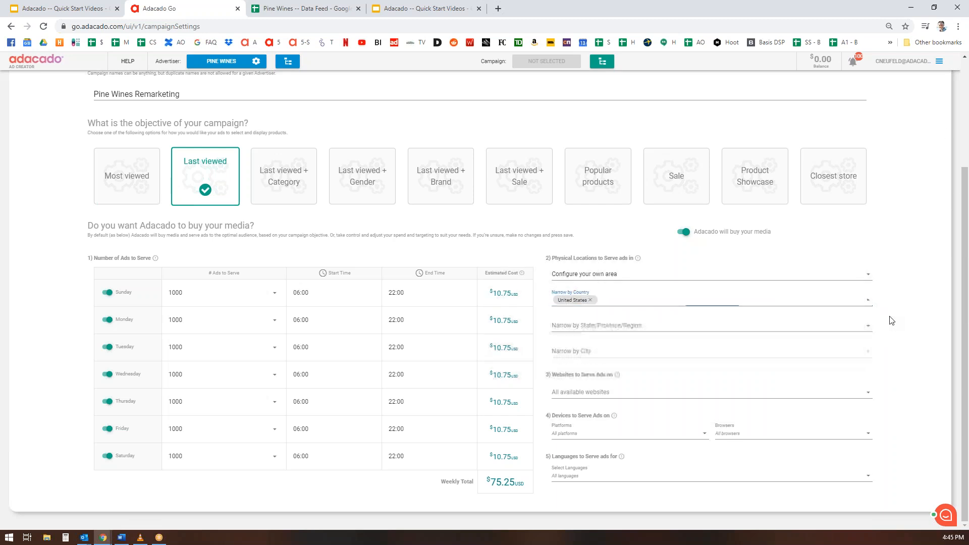
pyautogui.click(601, 476)
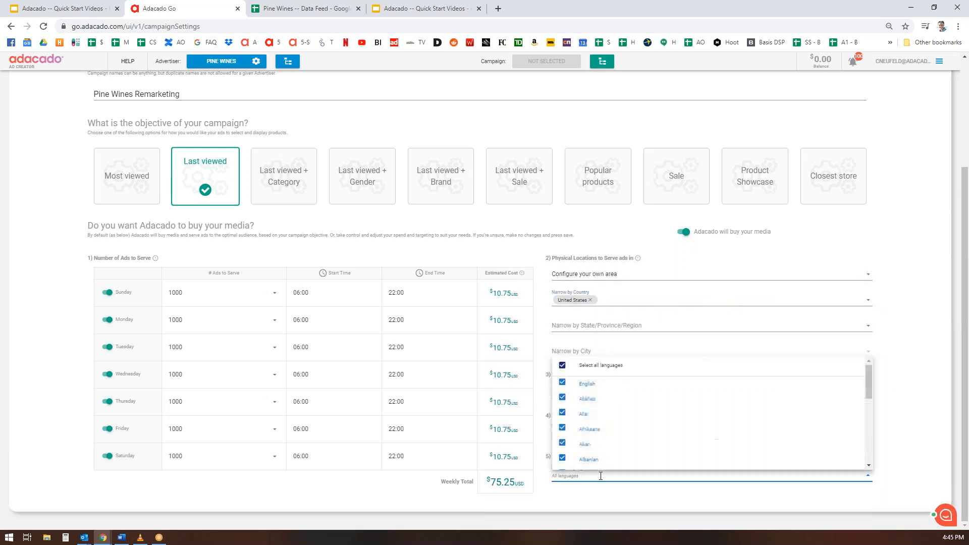
pyautogui.click(563, 384)
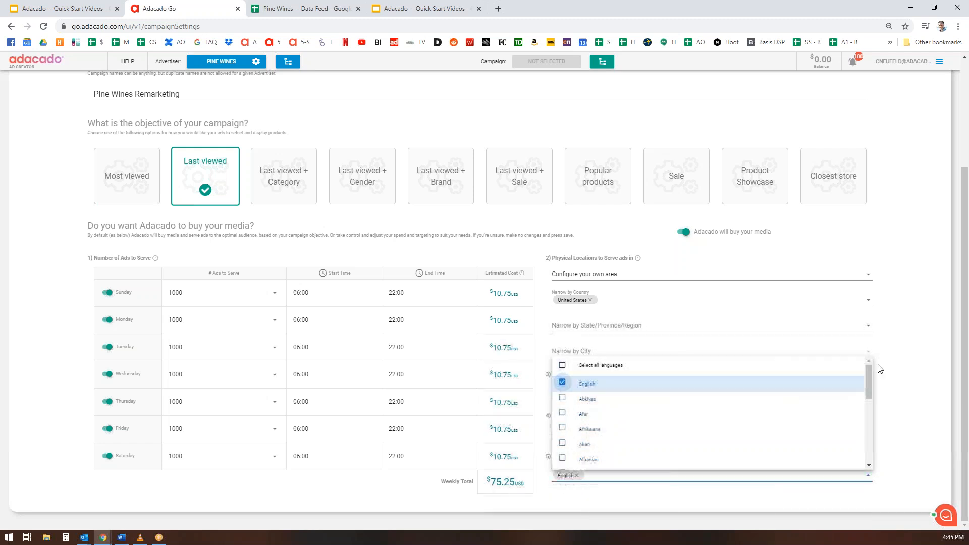
pyautogui.click(914, 370)
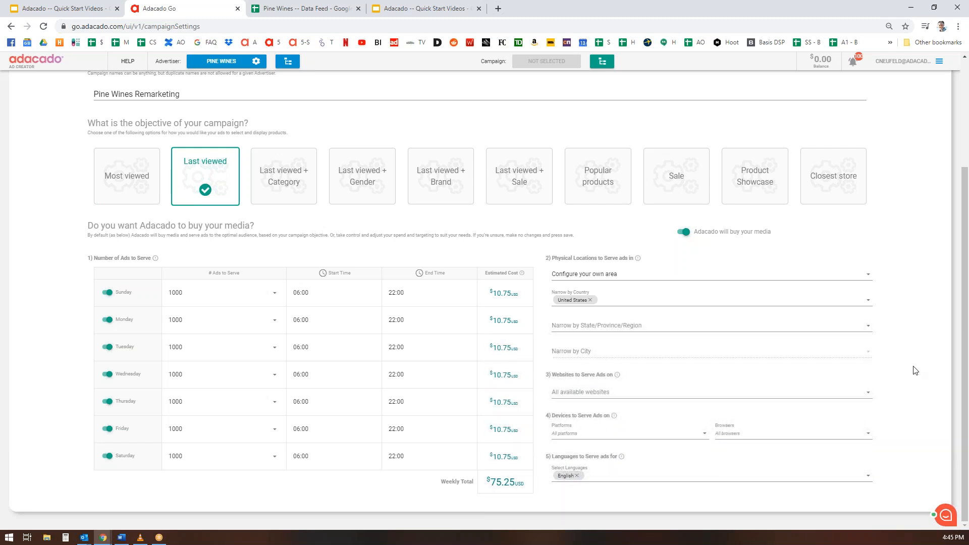
pyautogui.scroll(3, 917, 330)
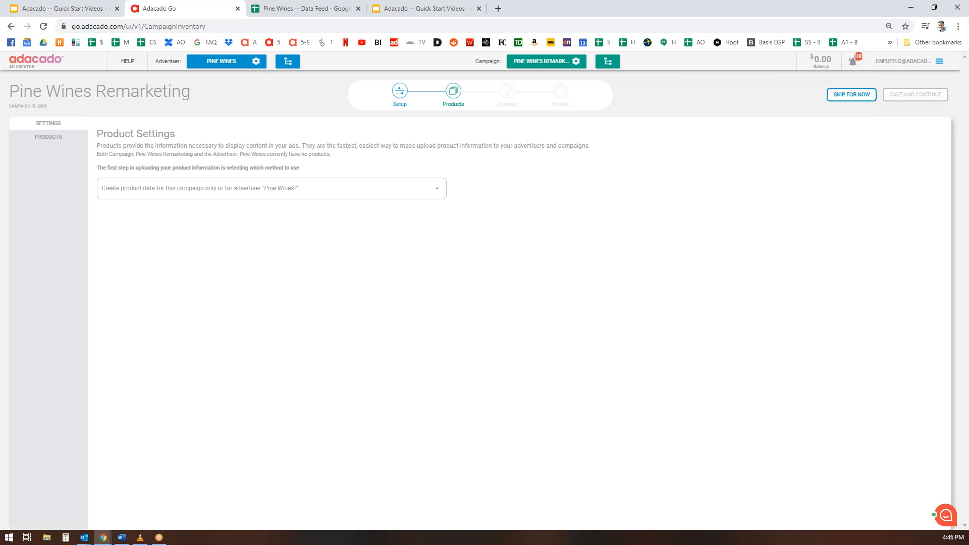
# Create products only for this campaign via an HTTP/HTTPs datafeed, then switch to the Pine Wines Data Feed spreadsheet.
pyautogui.click(436, 188)
pyautogui.click(179, 216)
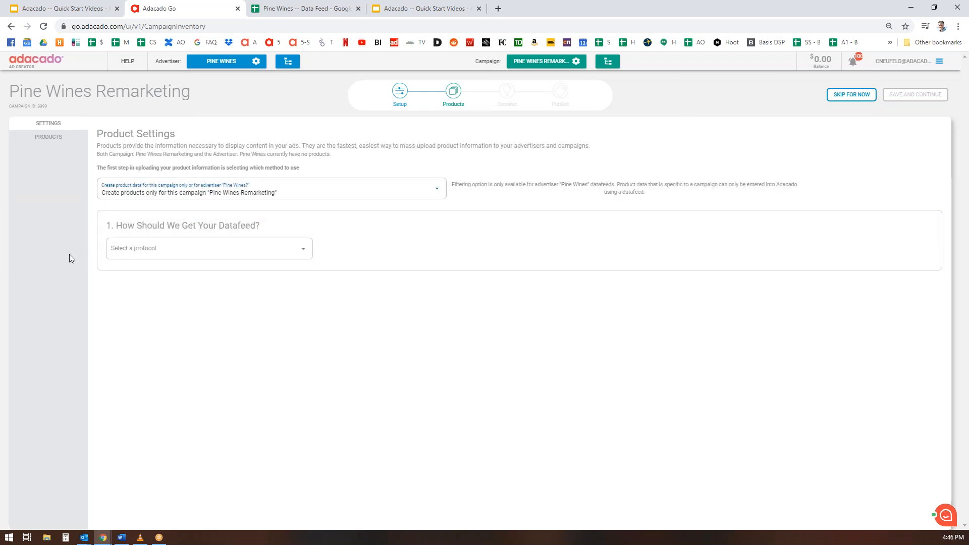
pyautogui.click(303, 247)
pyautogui.click(129, 274)
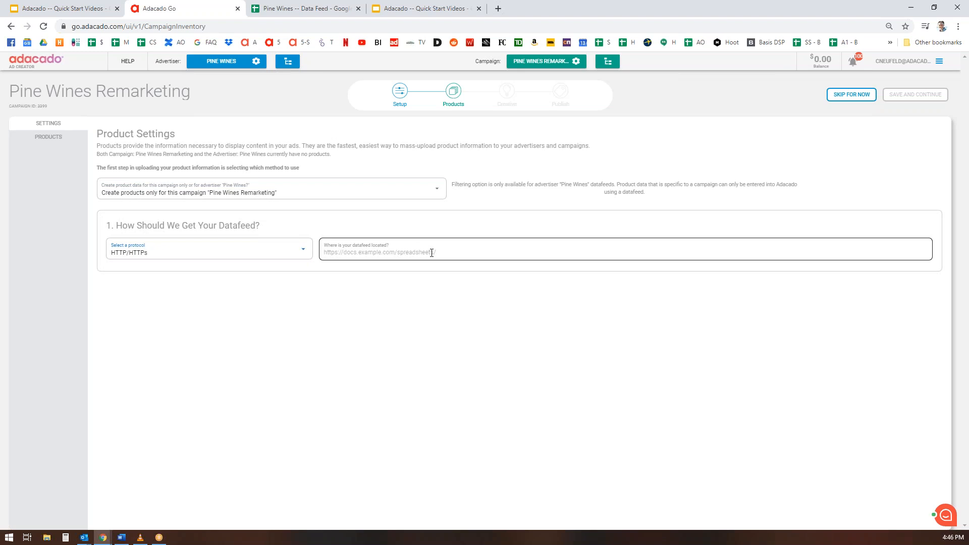
pyautogui.click(313, 9)
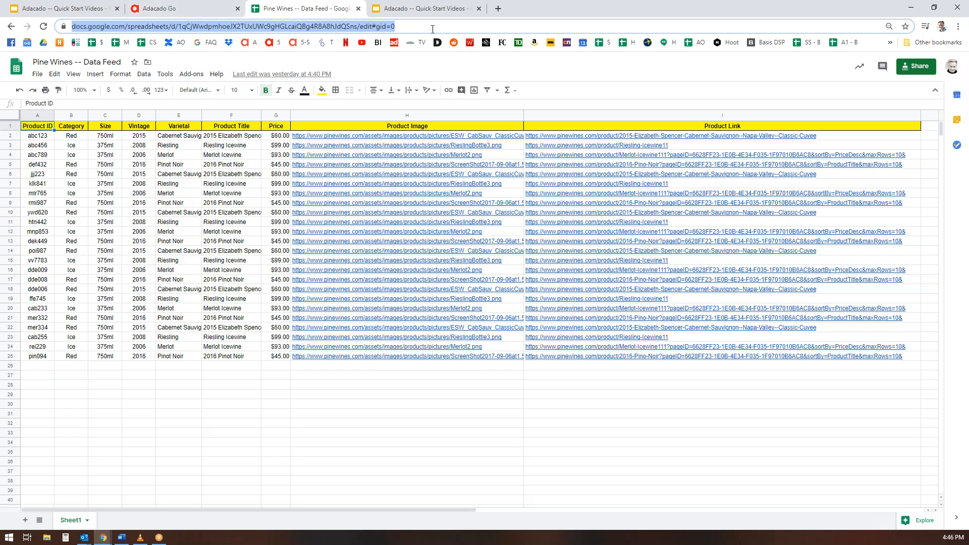
# Paste the spreadsheet's CSV link as the datafeed location and fetch a sample of the product rows.
pyautogui.click(193, 10)
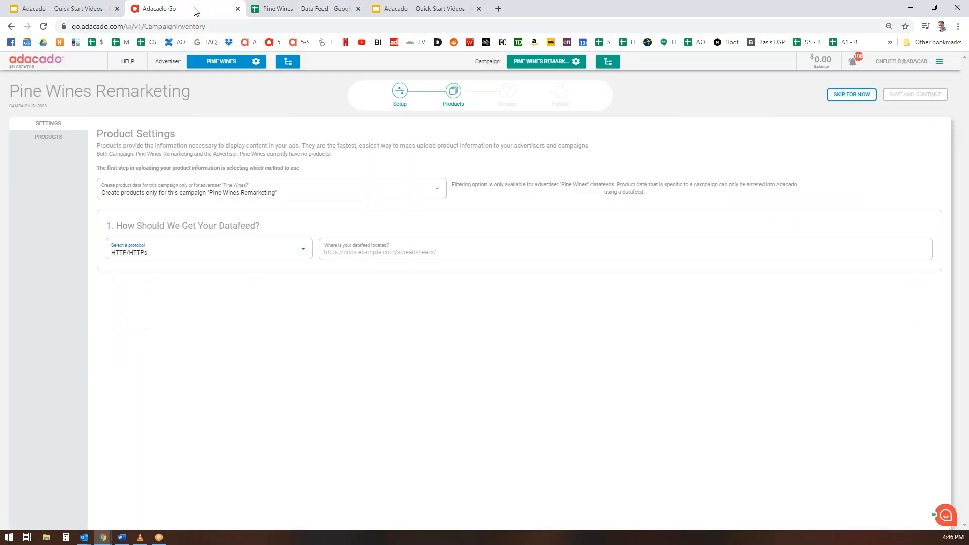
pyautogui.click(456, 250)
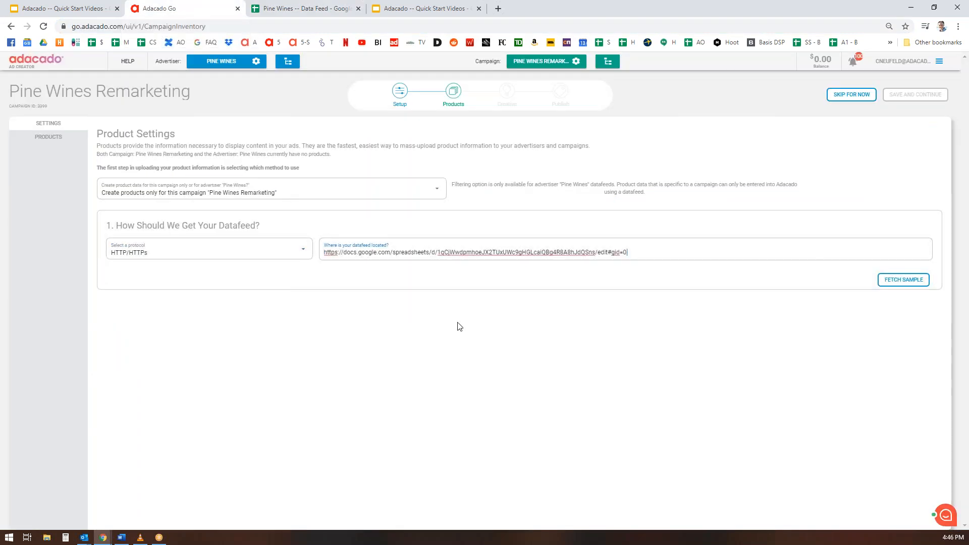
pyautogui.click(903, 280)
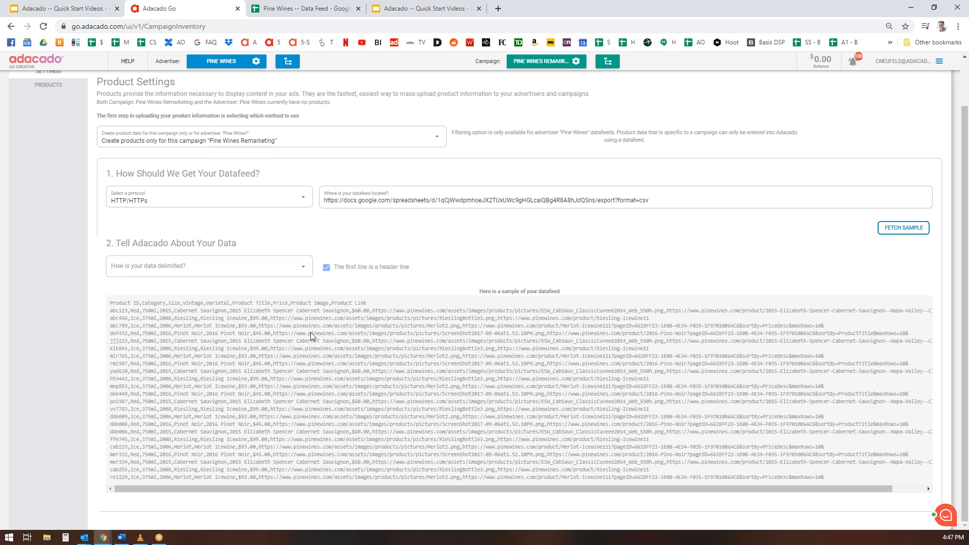
pyautogui.click(303, 270)
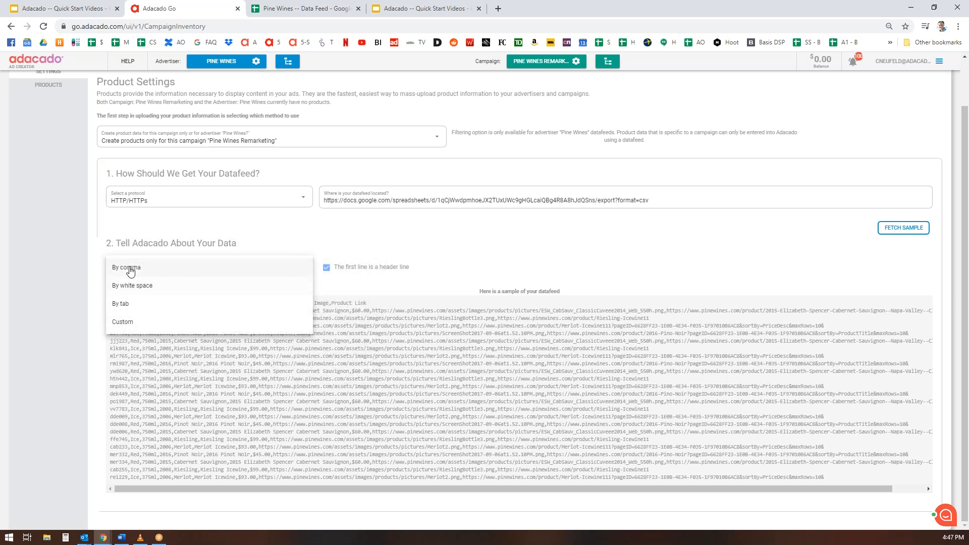
# Parse the feed by comma and re-map the Size field onto the Size column.
pyautogui.click(149, 269)
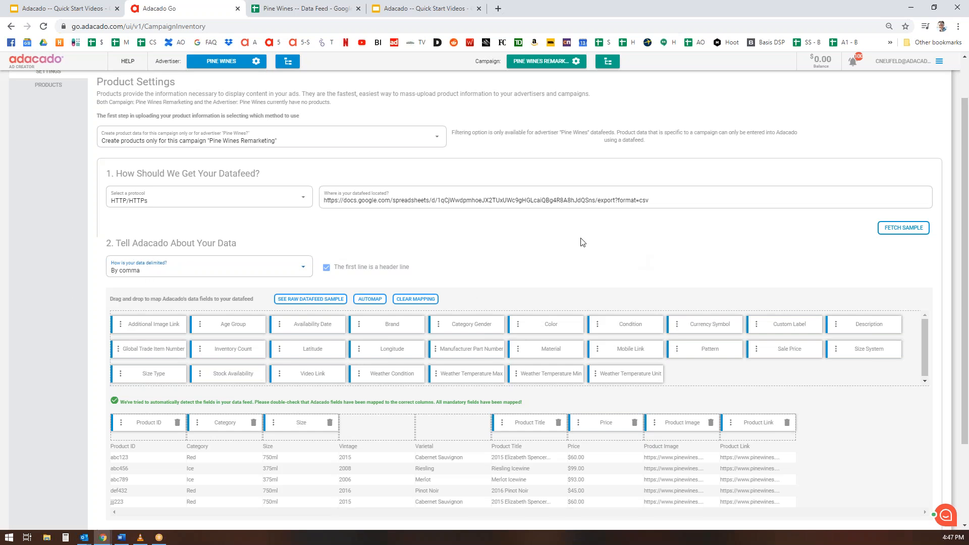
pyautogui.scroll(-2, 747, 266)
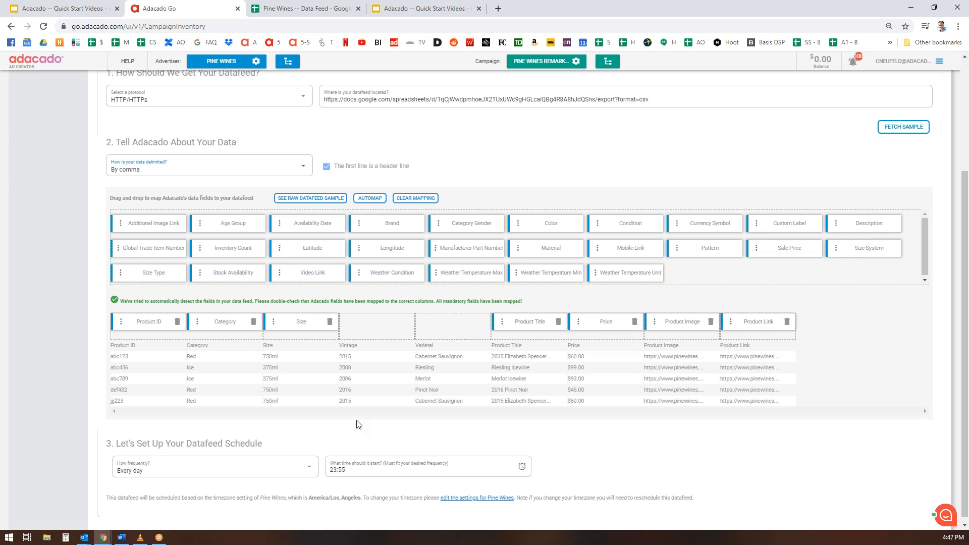
pyautogui.click(330, 322)
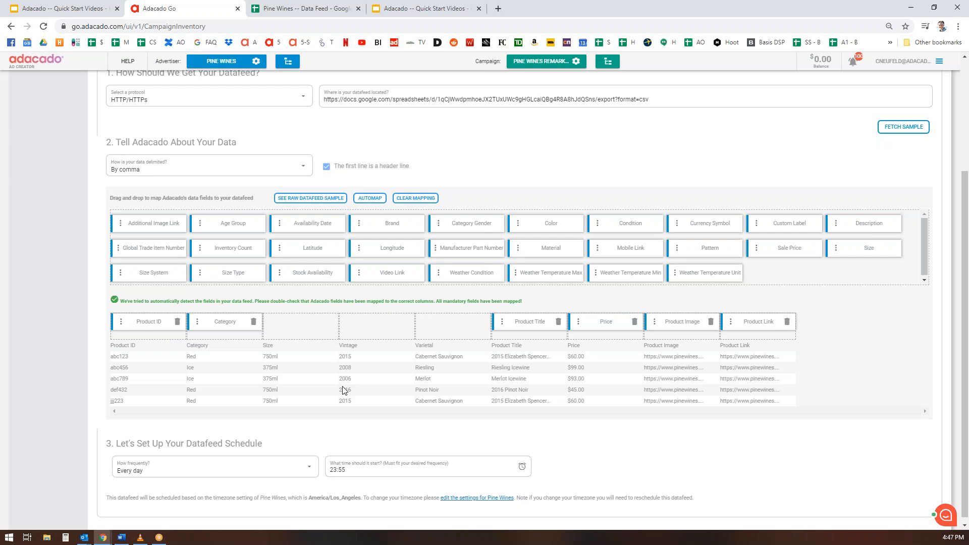
pyautogui.moveTo(872, 249); pyautogui.dragTo(303, 328)
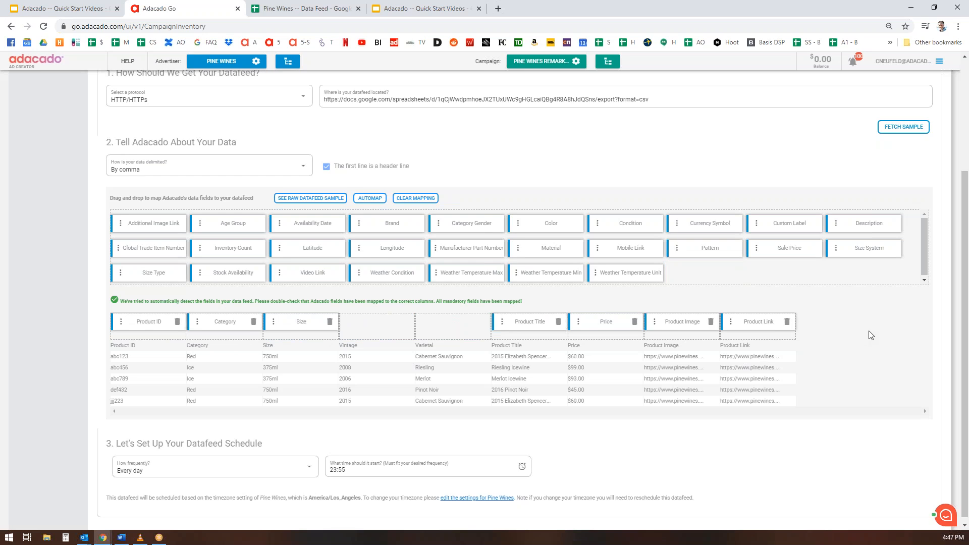
pyautogui.scroll(-1, 871, 335)
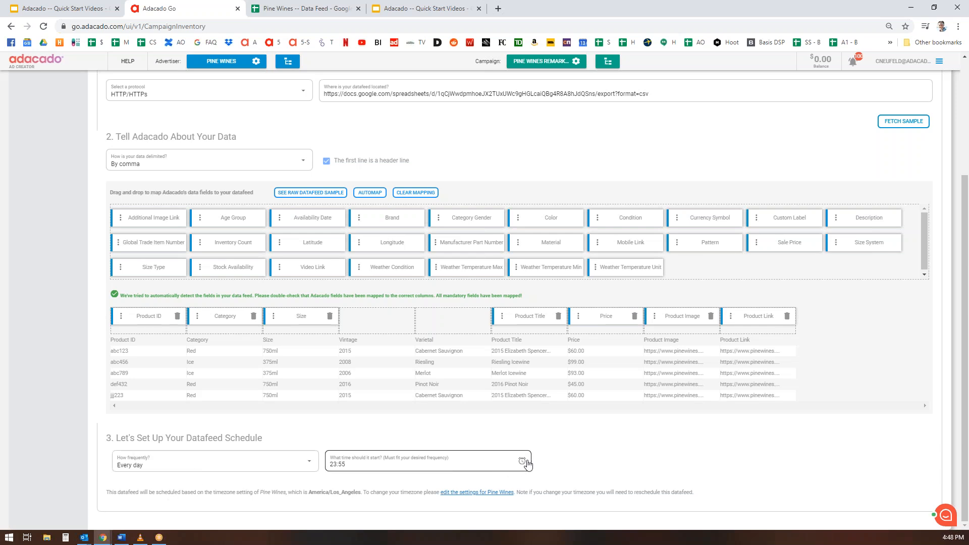
# Change the daily datafeed schedule start time from 23:55 to 12:05.
pyautogui.click(440, 470)
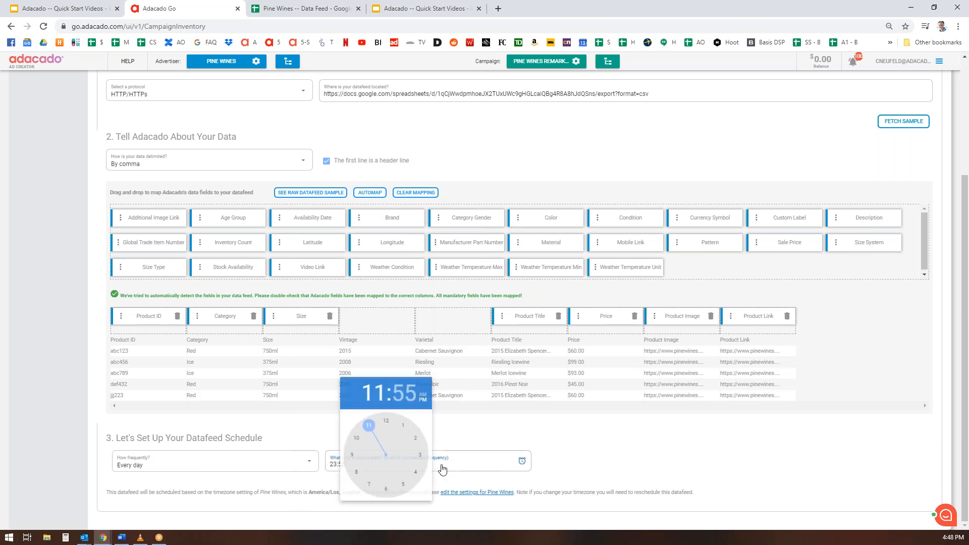
pyautogui.click(404, 433)
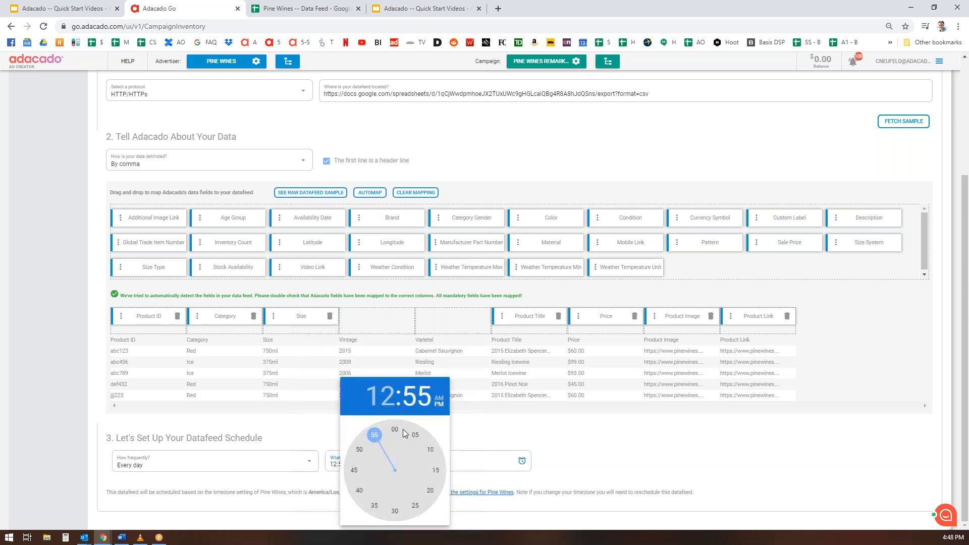
pyautogui.click(415, 435)
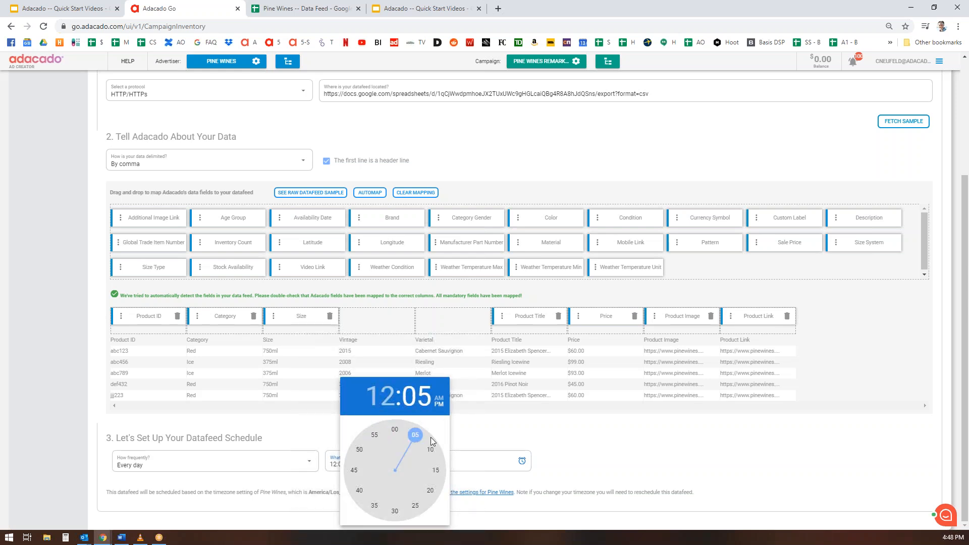
pyautogui.click(533, 437)
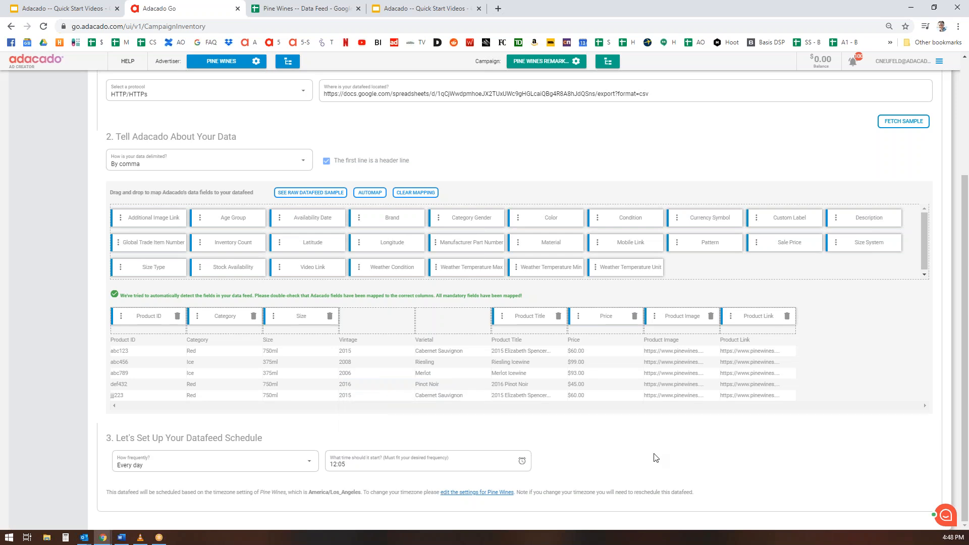
pyautogui.scroll(3, 884, 419)
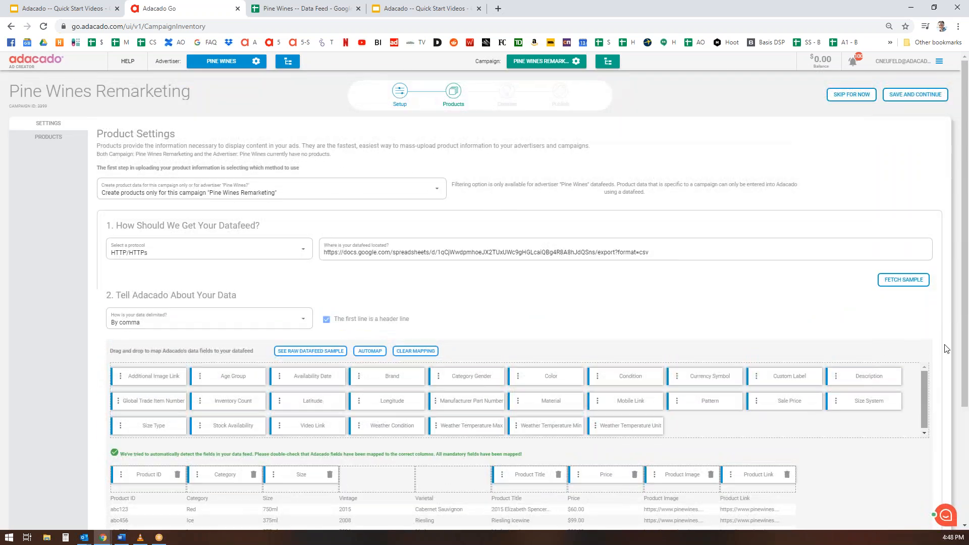
# Save the product settings and scroll the Creative theme gallery down to the Modena card.
pyautogui.click(922, 95)
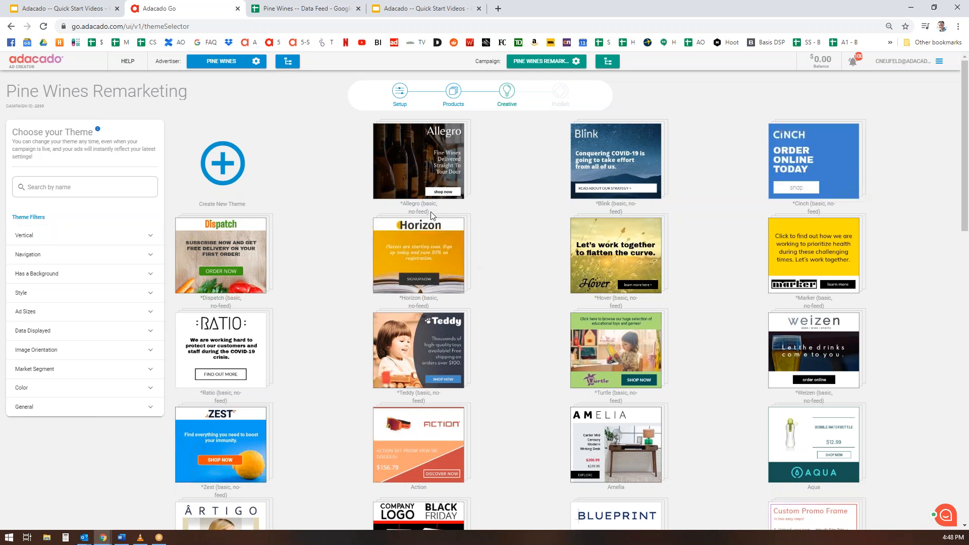
pyautogui.moveTo(429, 205)
pyautogui.moveTo(606, 333)
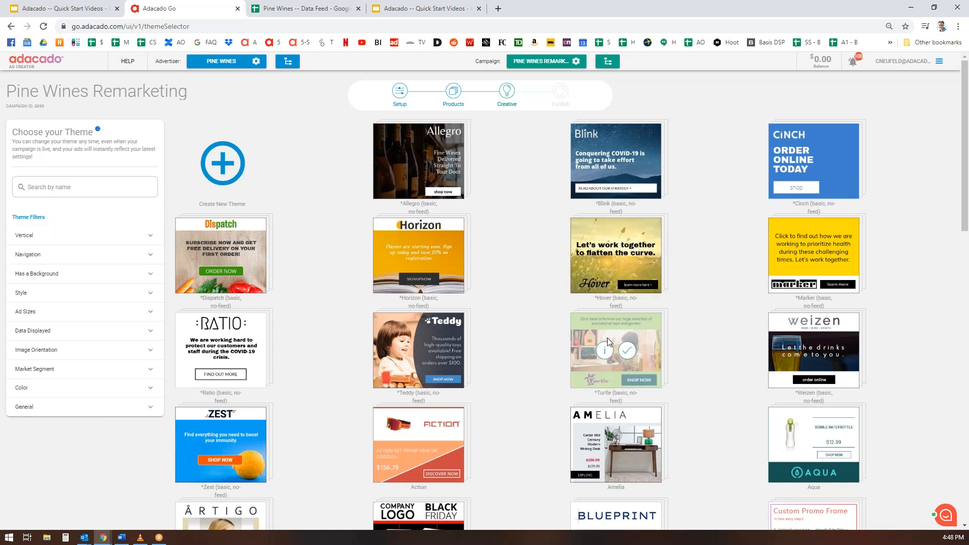
pyautogui.scroll(-5, 696, 245)
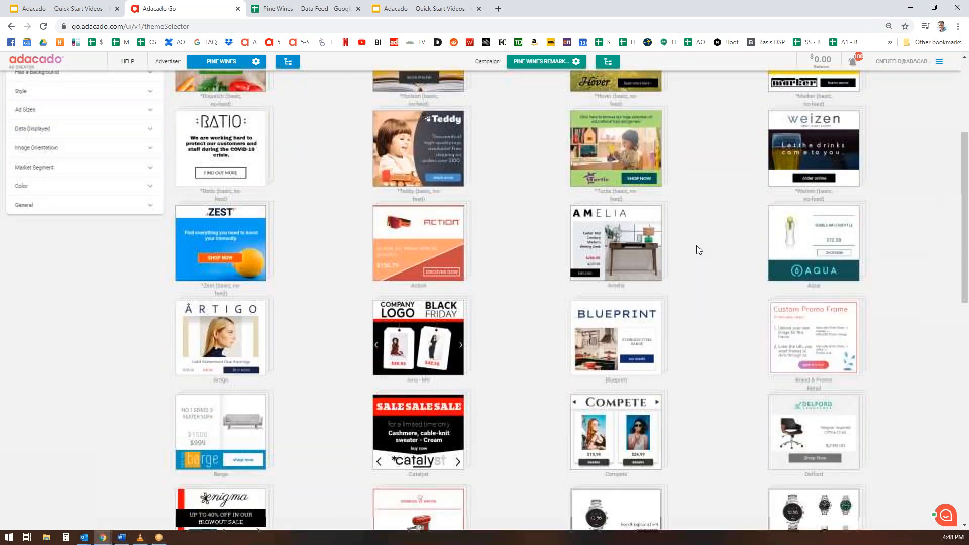
pyautogui.scroll(-7, 697, 249)
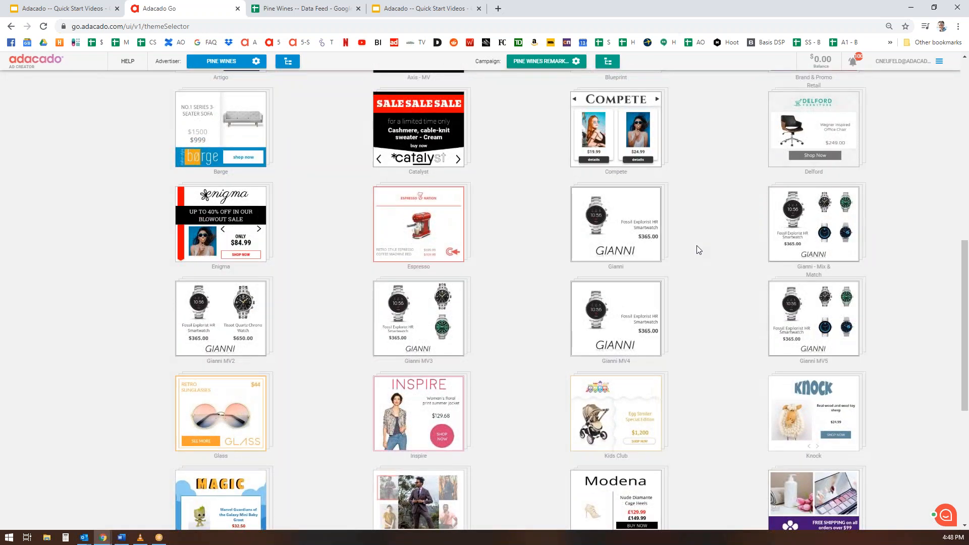
pyautogui.scroll(-2, 699, 250)
pyautogui.moveTo(580, 284)
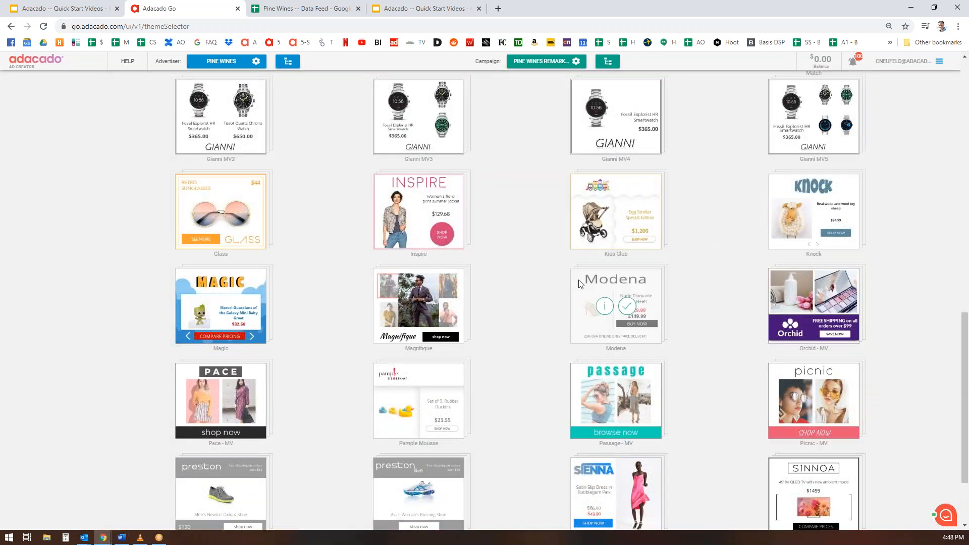
# Select and save the Modena theme for Pine Wines Remarketing.
pyautogui.click(627, 307)
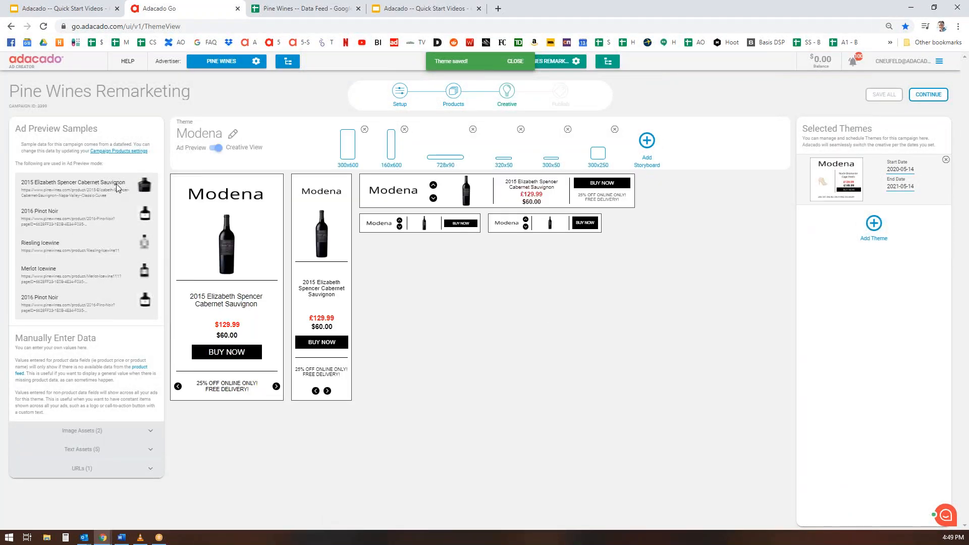
pyautogui.click(128, 297)
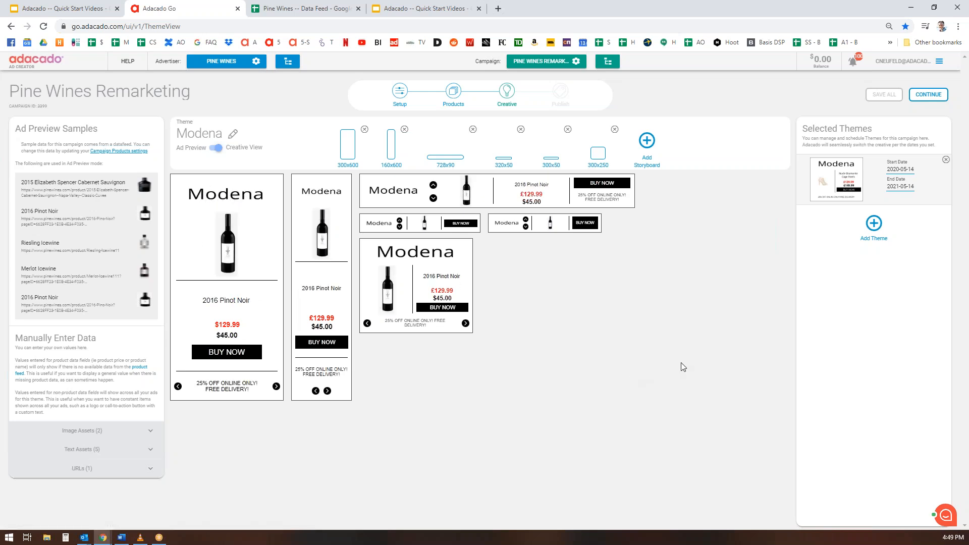
# Upload the pine wines logo file as the Company Logo image asset, replacing the Modena heading.
pyautogui.click(152, 432)
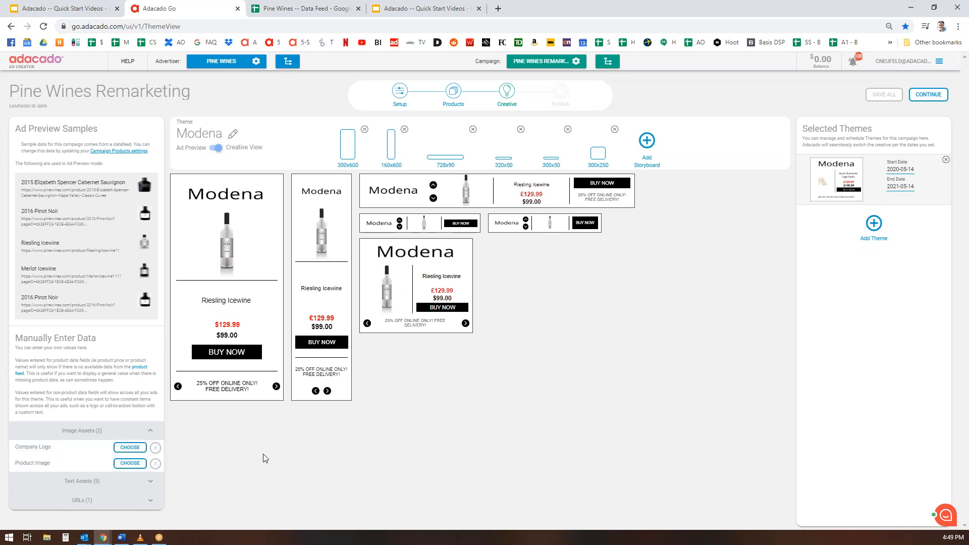
pyautogui.click(132, 447)
pyautogui.click(548, 316)
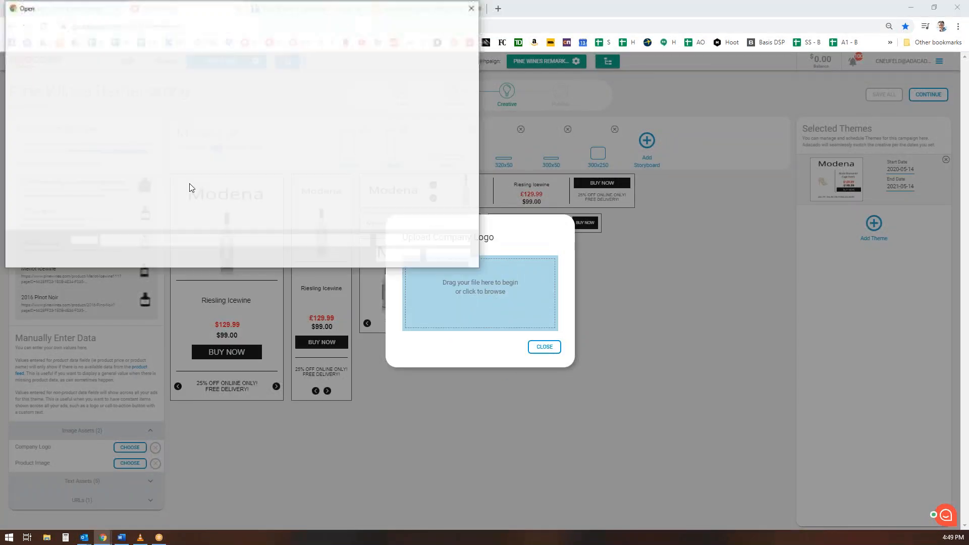
pyautogui.doubleClick(172, 83)
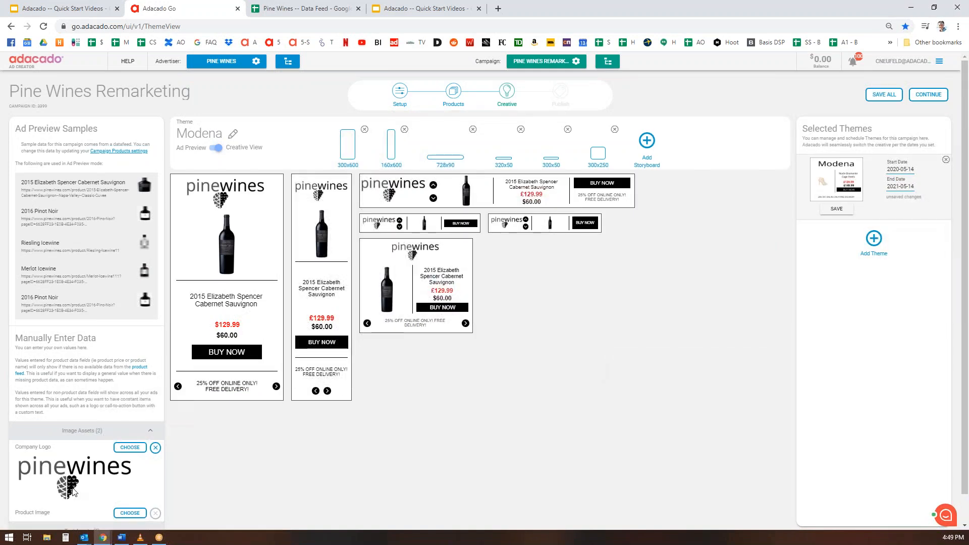
pyautogui.scroll(-1, 222, 439)
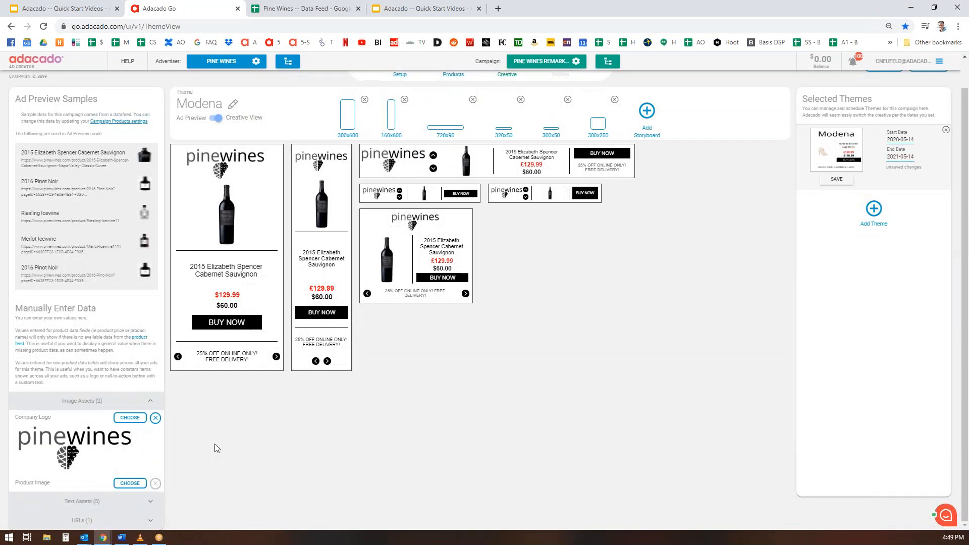
pyautogui.click(148, 502)
pyautogui.scroll(-1, 152, 480)
# Set the CTA button to SHOP NOW and promotion text to 'FREE DELIVERY ON ORDERS OVER $100', then save all.
pyautogui.click(62, 496)
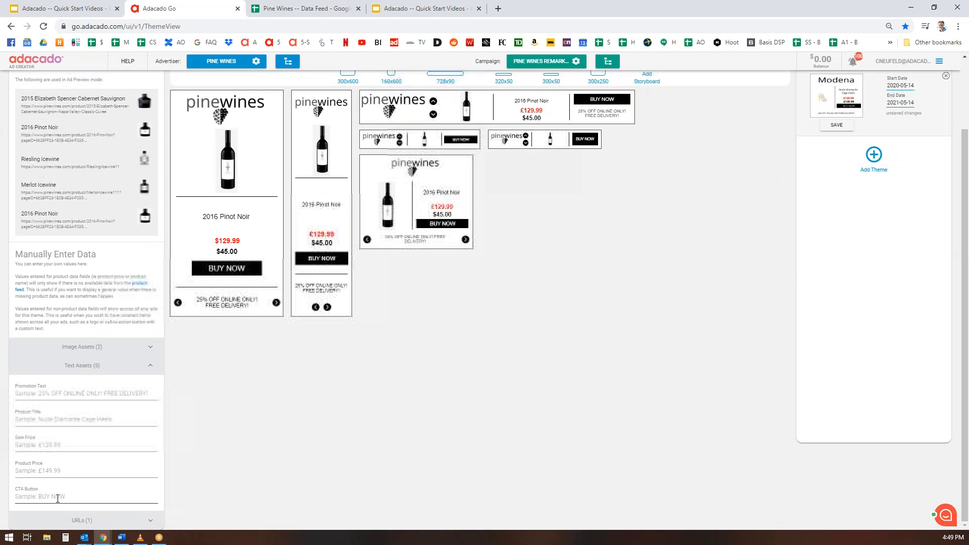
pyautogui.write('SHOP NOW')
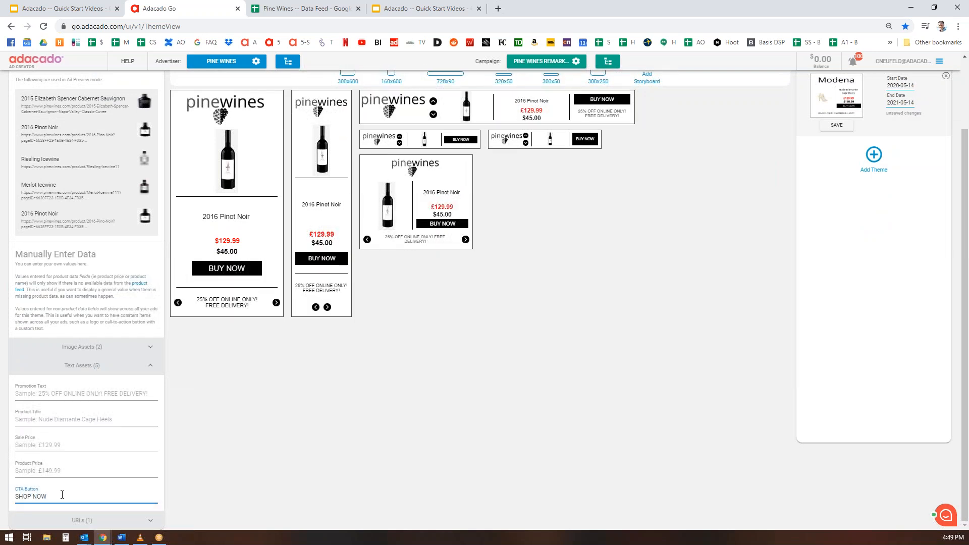
pyautogui.click(94, 394)
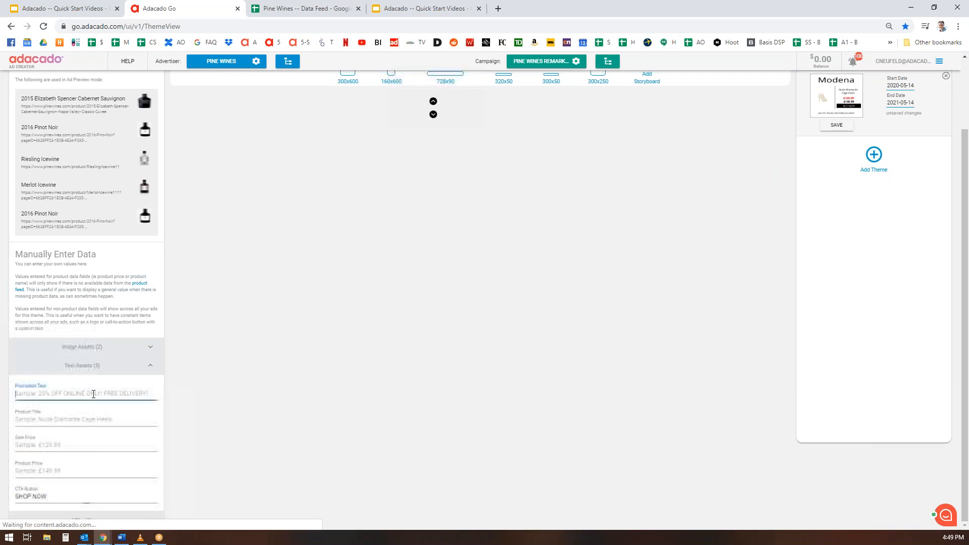
pyautogui.write('FREE DELIVERY ON ORDERWS')
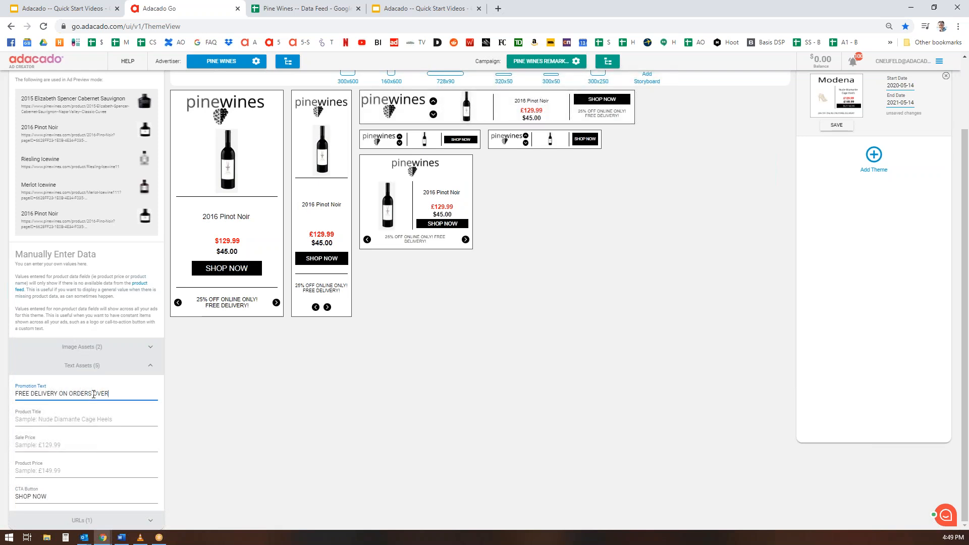
pyautogui.write(' OVER $100')
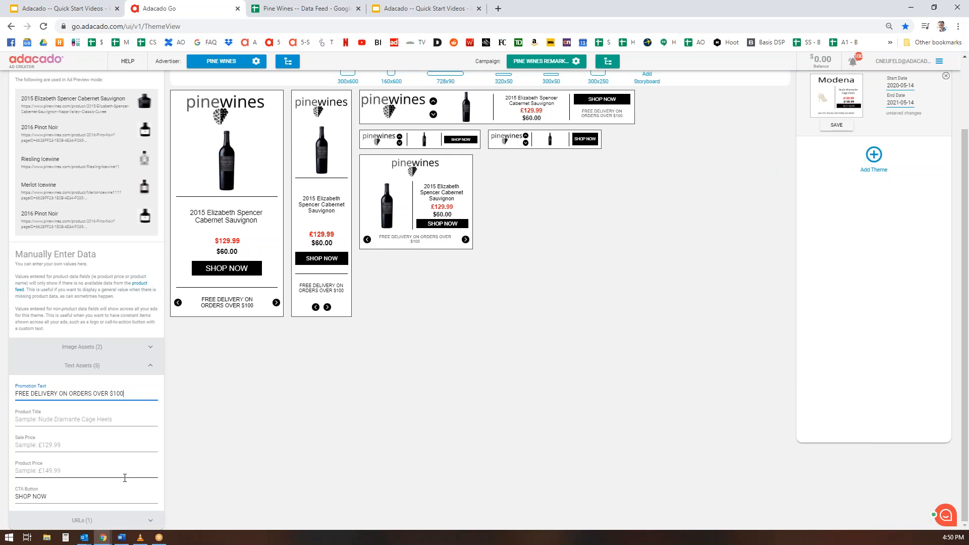
pyautogui.scroll(1, 202, 500)
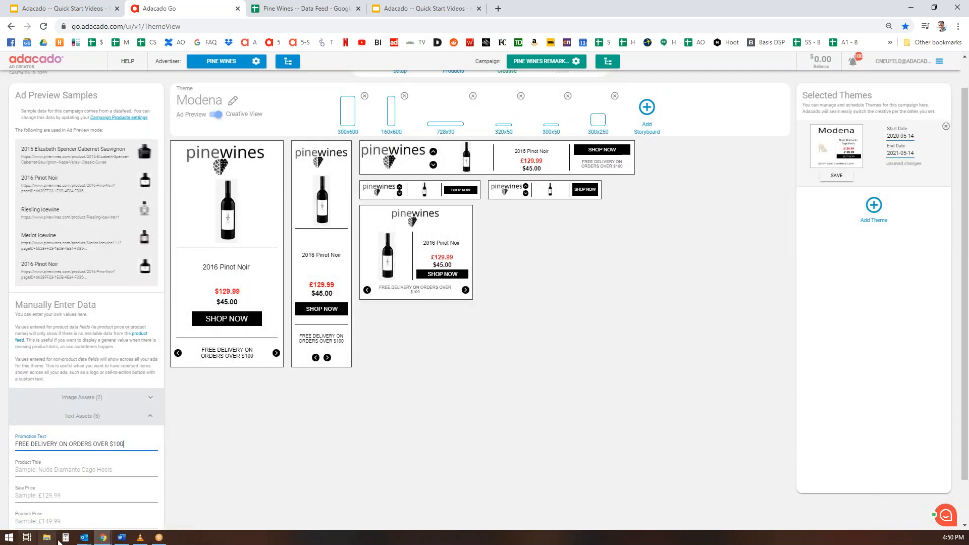
pyautogui.scroll(1, 161, 336)
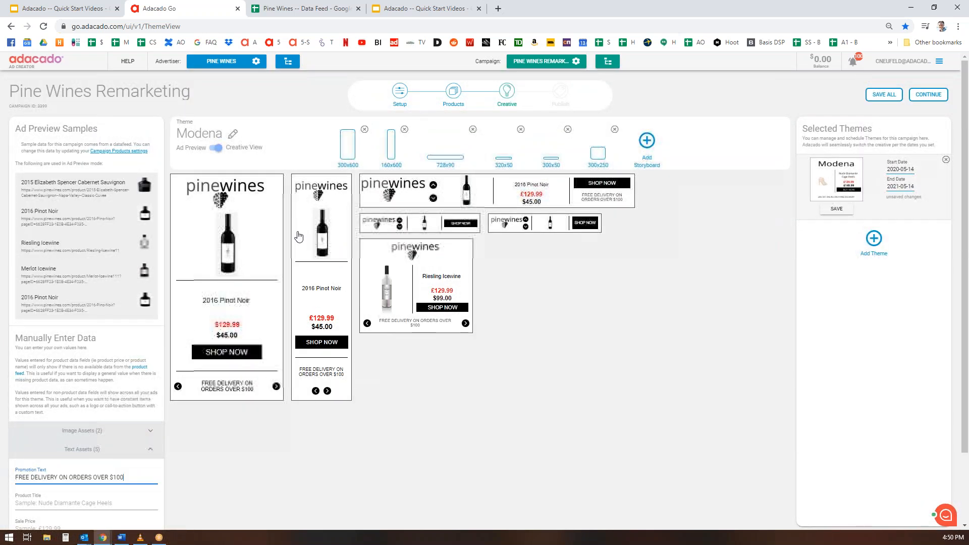
pyautogui.click(887, 100)
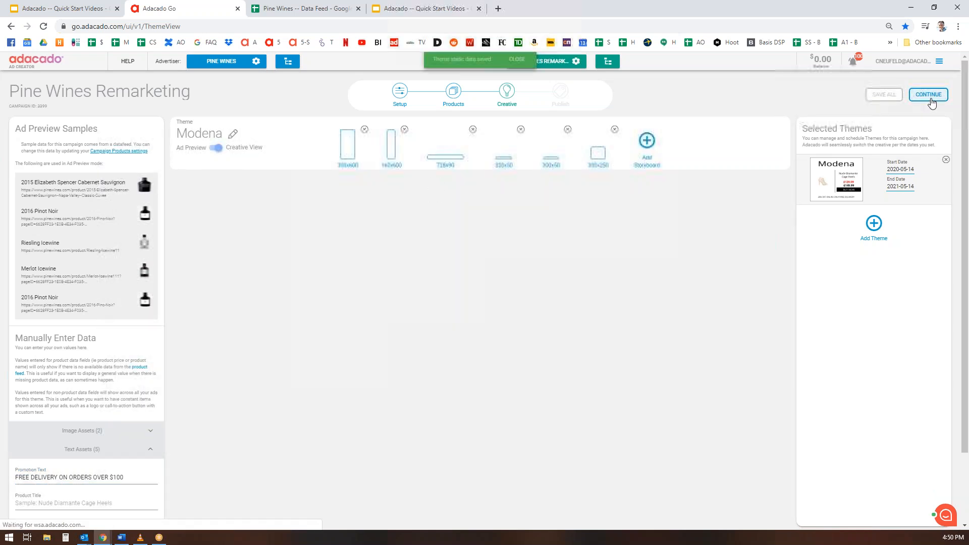
# Publish Pine Wines Remarketing and switch the campaign On in the congratulations dialog.
pyautogui.click(931, 100)
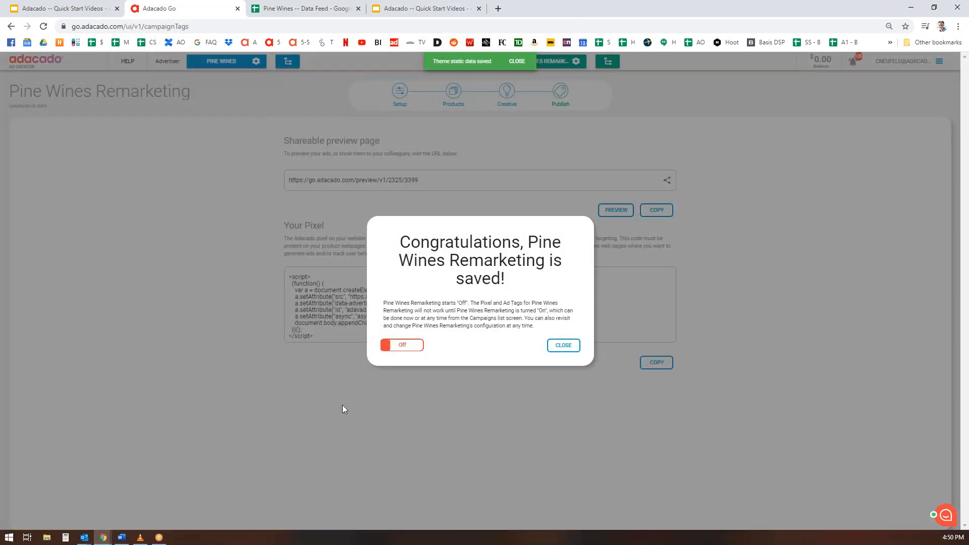
pyautogui.click(417, 347)
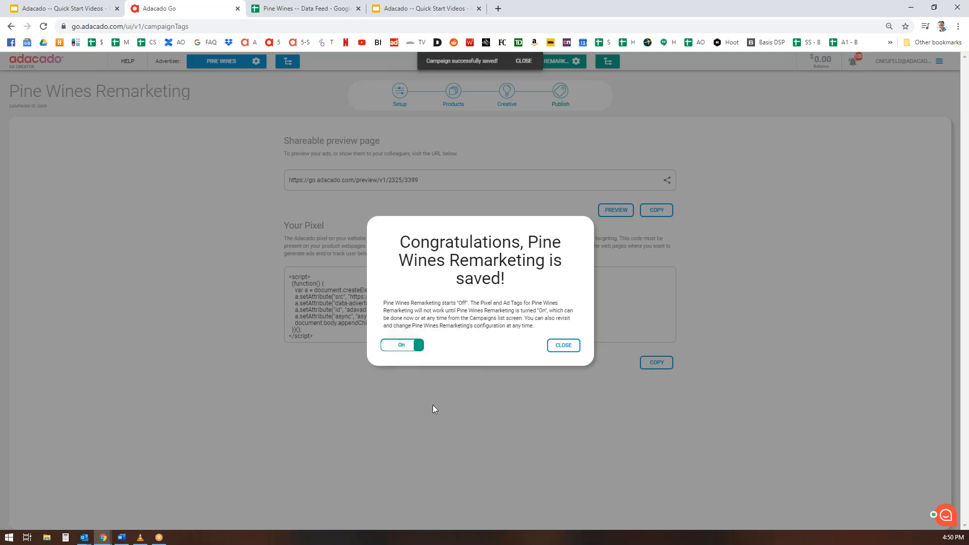
pyautogui.click(573, 348)
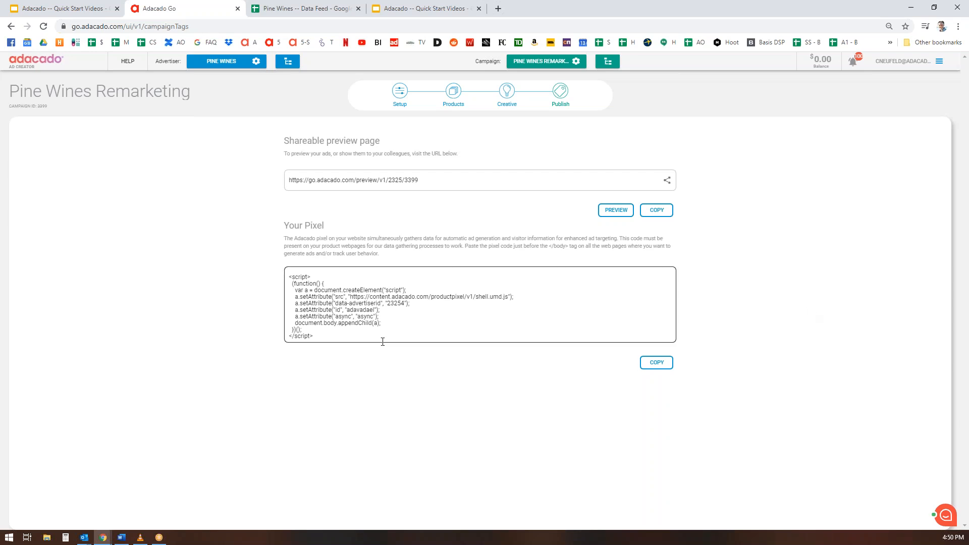
# Preview the ads in the Ad Previewer tab, then return to the Adacado publish page.
pyautogui.click(616, 210)
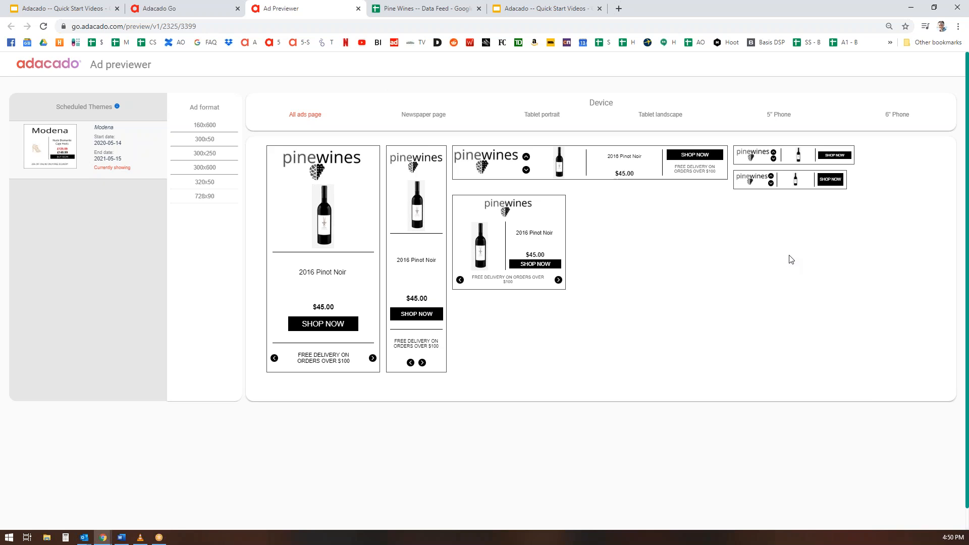
pyautogui.click(195, 9)
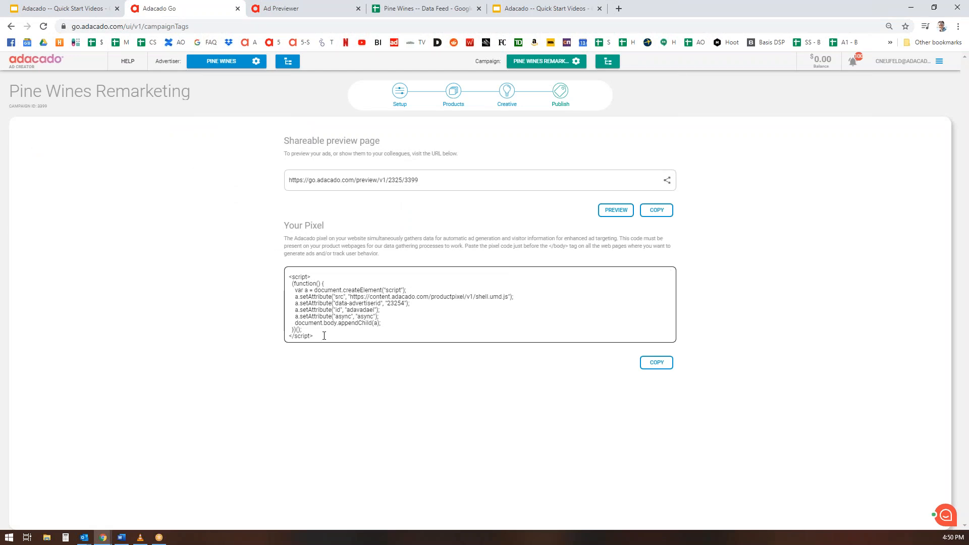
# Select all the pixel code, then present the Quick Start slides.
pyautogui.hotkey('ctrl', 'a')
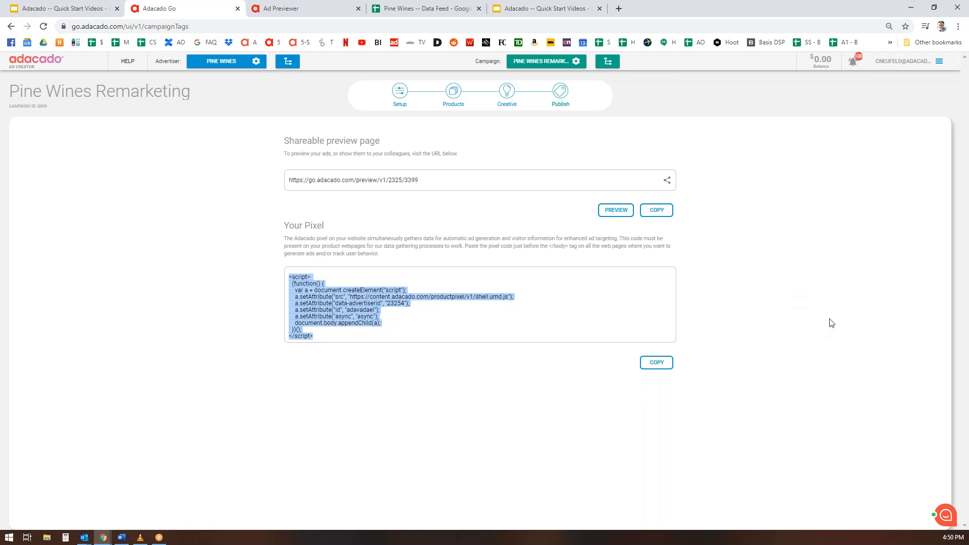
pyautogui.click(557, 8)
pyautogui.click(862, 71)
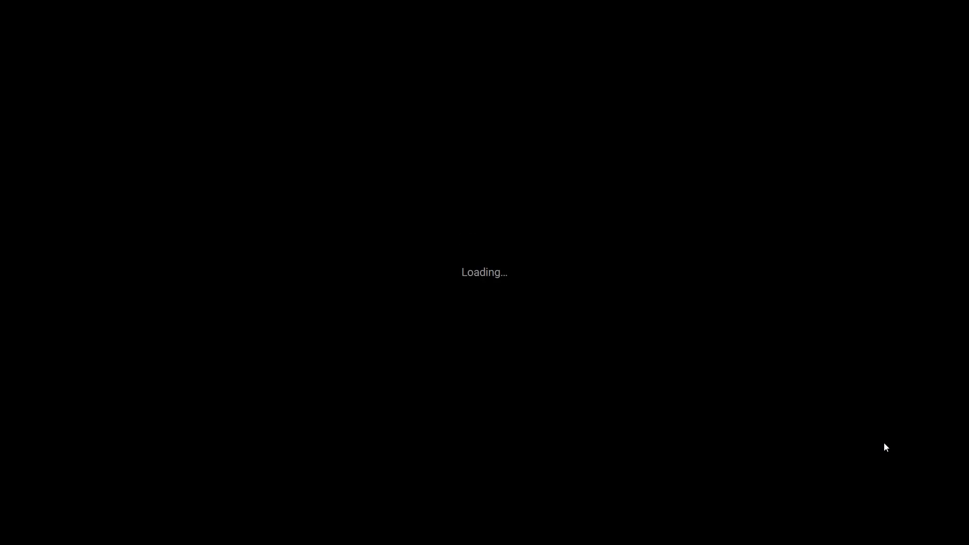